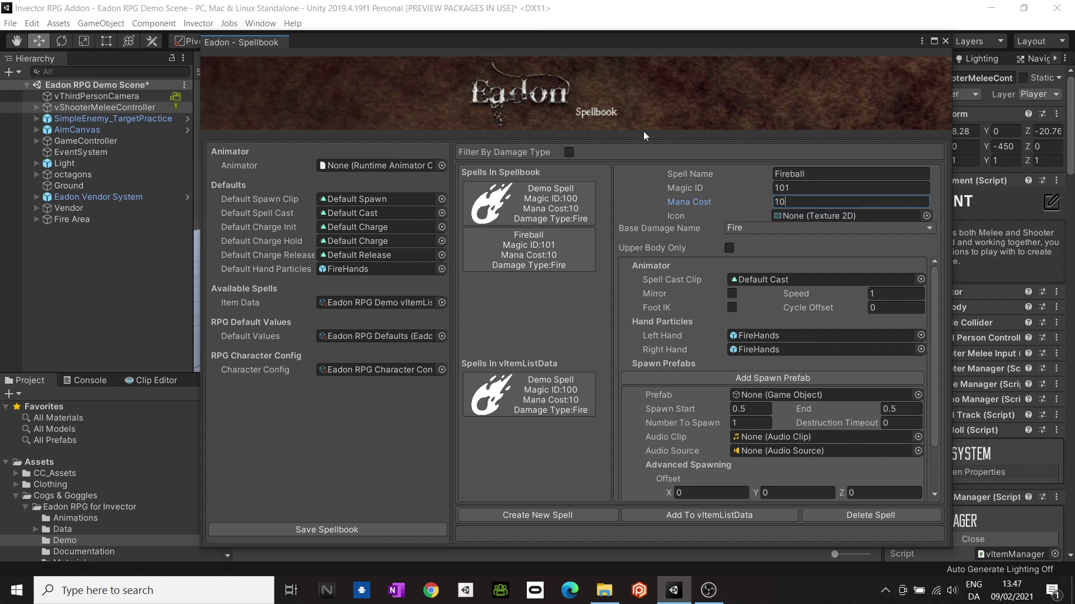
Assign the Effect7 prefab from KriptoFX's Realistic Effects Pack v1 Prefabs/Effects folder as the Fireball spell's spawn prefab
scroll(760, 371, down, 2)
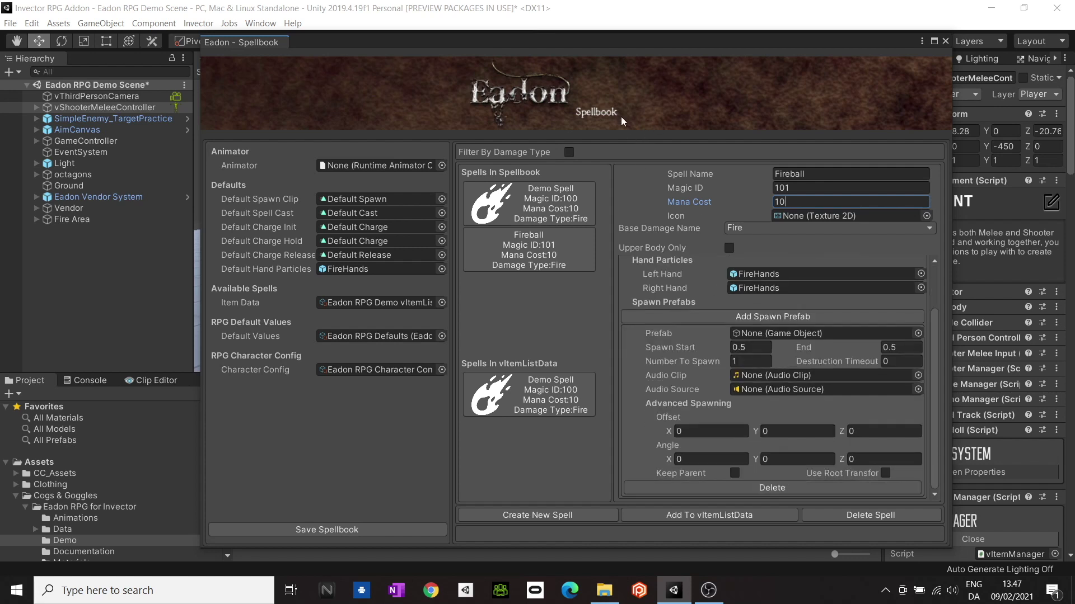
drag(560, 46, 720, 36)
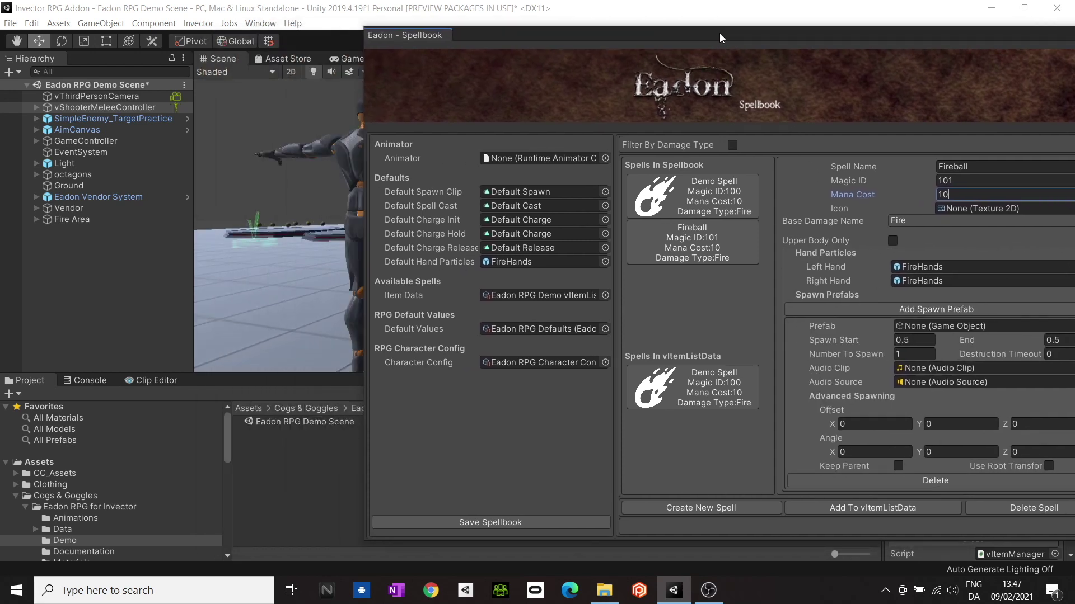
click(16, 495)
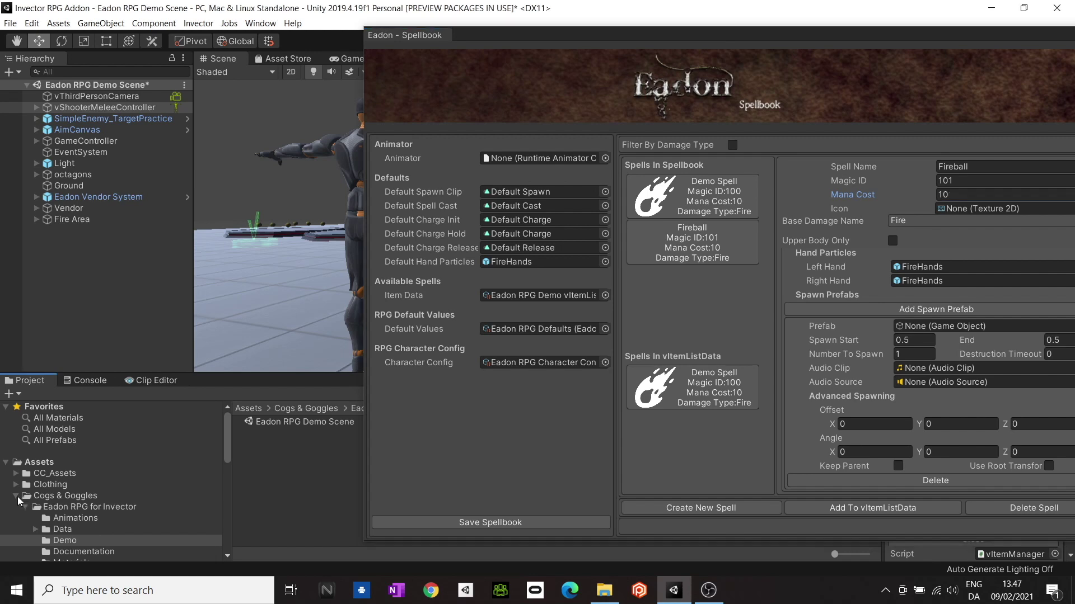
click(16, 529)
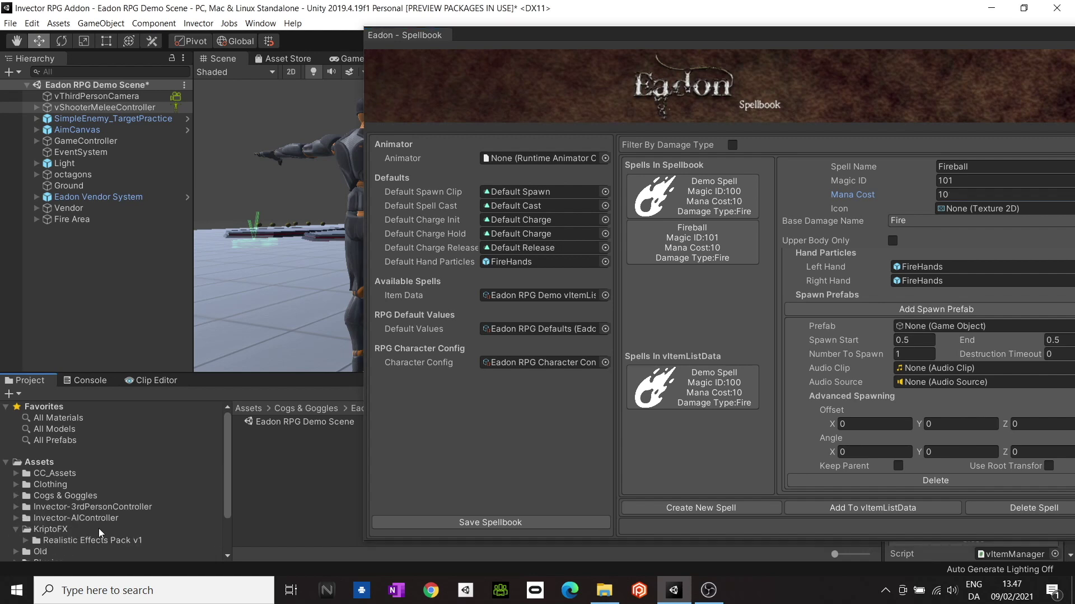
scroll(98, 528, down, 3)
click(97, 498)
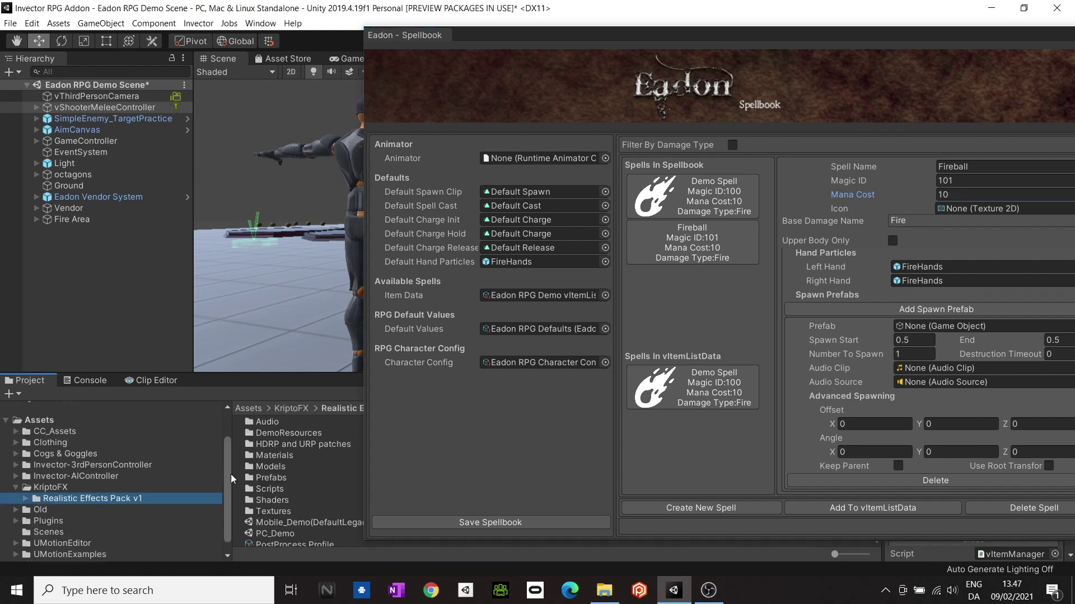
double_click(267, 477)
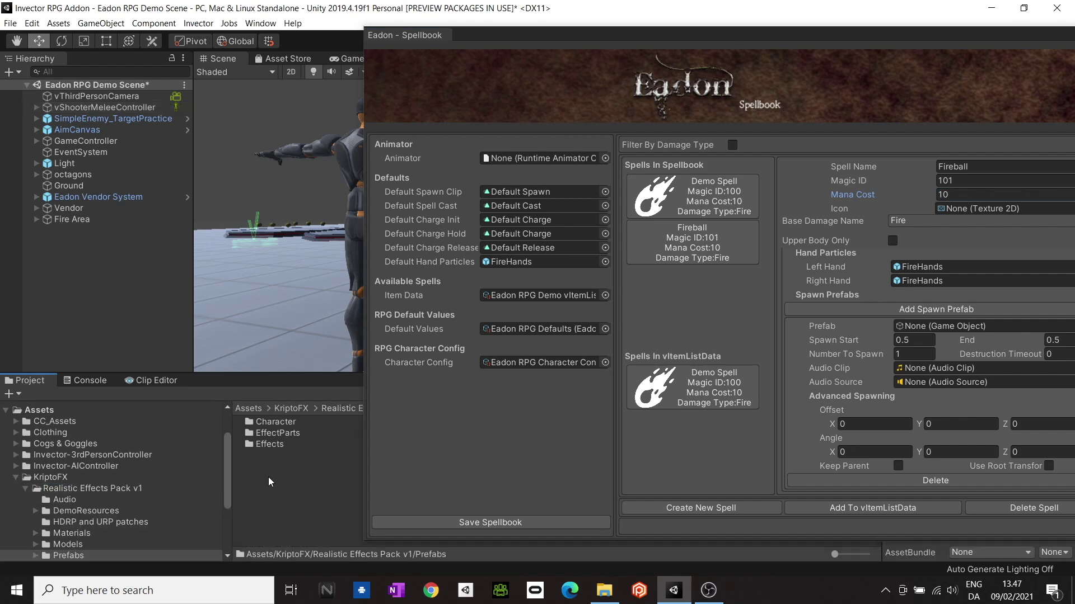
double_click(267, 445)
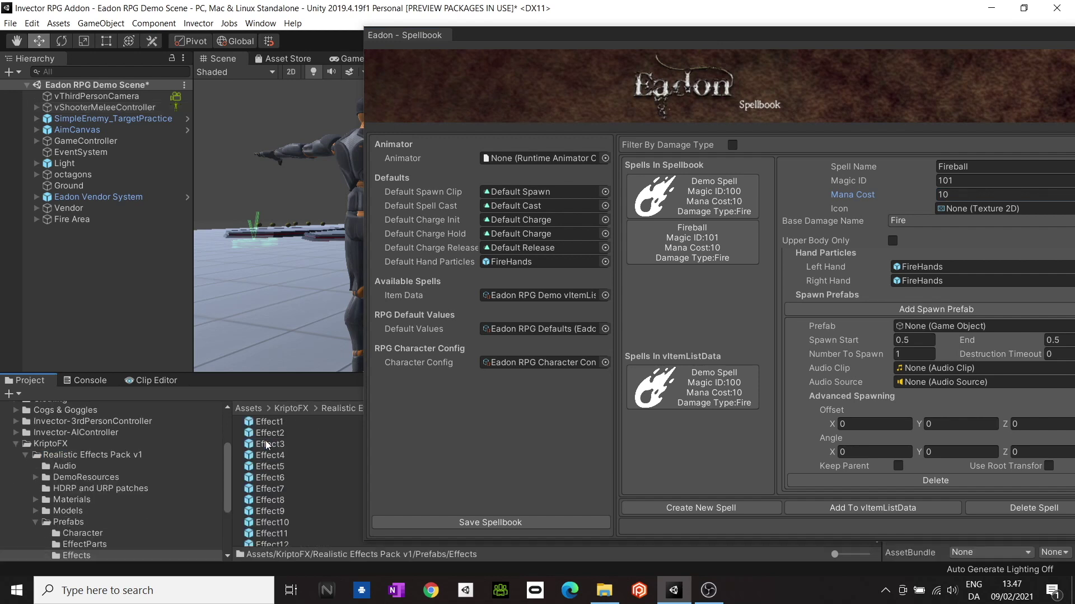
drag(280, 490, 932, 327)
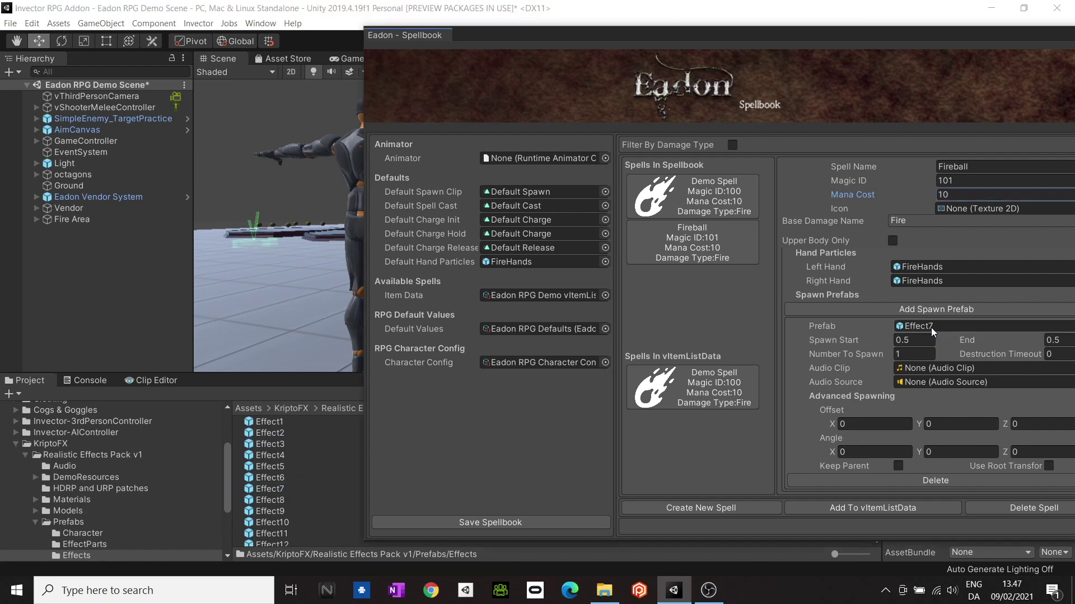
drag(804, 34, 669, 29)
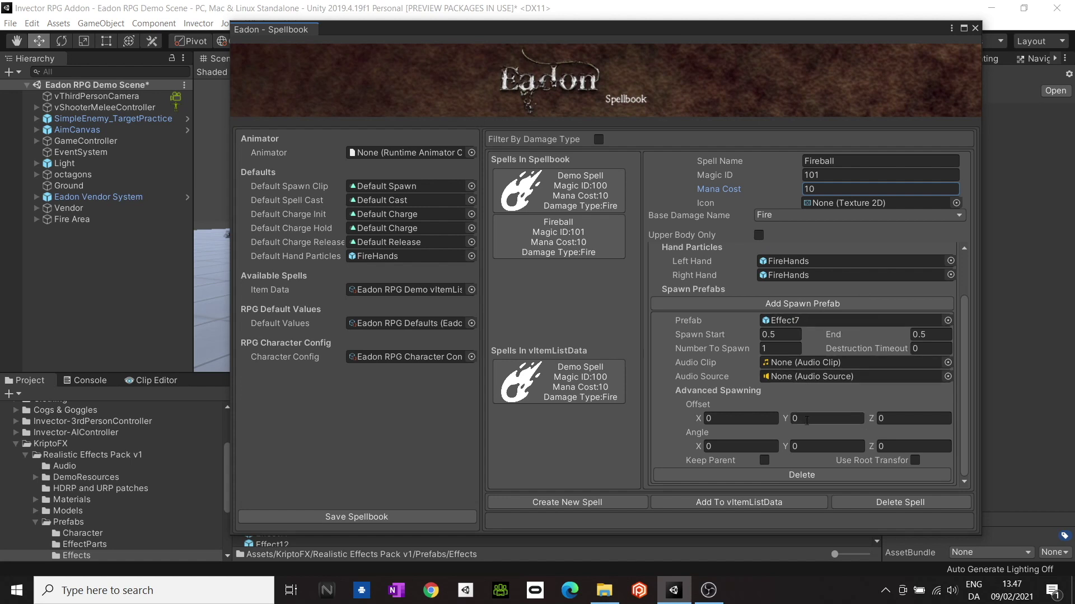
Try to add the Fireball spell to the vItemListData and close the Spellbook
click(718, 506)
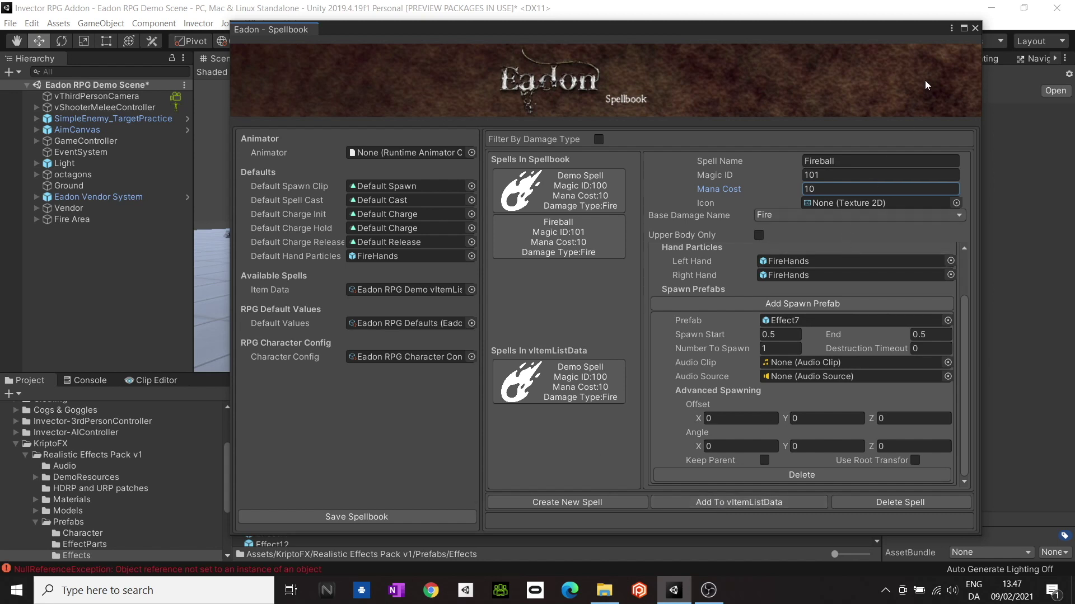
click(975, 29)
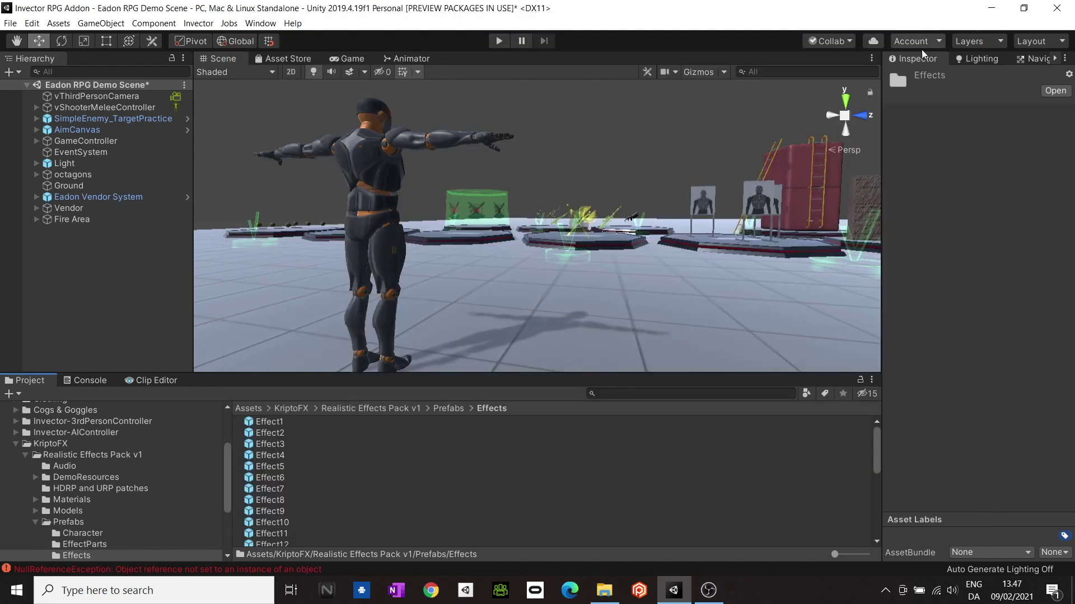
Examine the source code behind the logged console error in Rider, switch back to Unity and clear the console
click(96, 380)
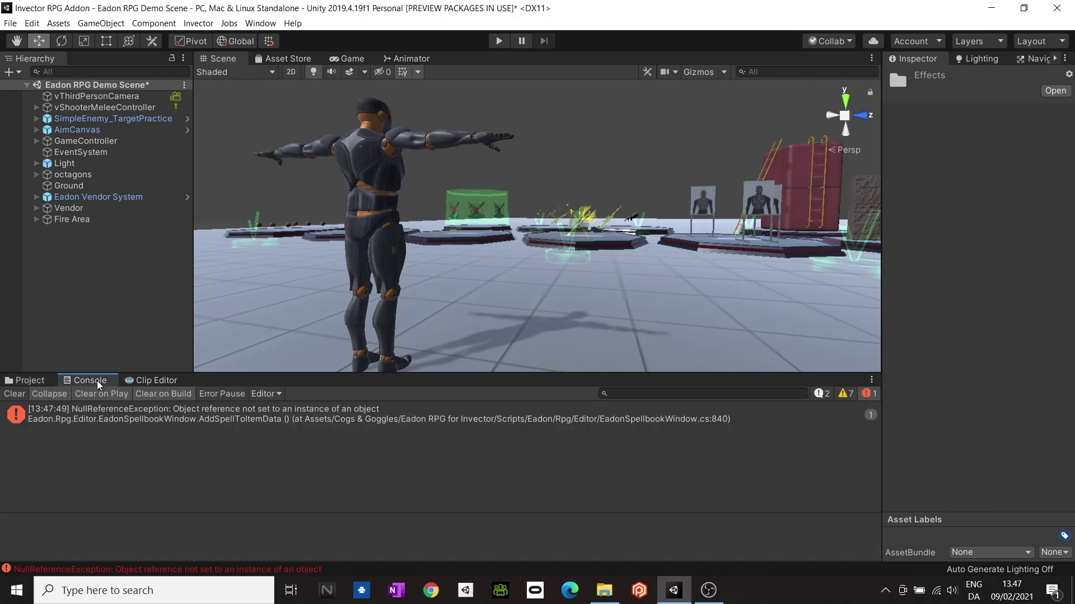
click(143, 418)
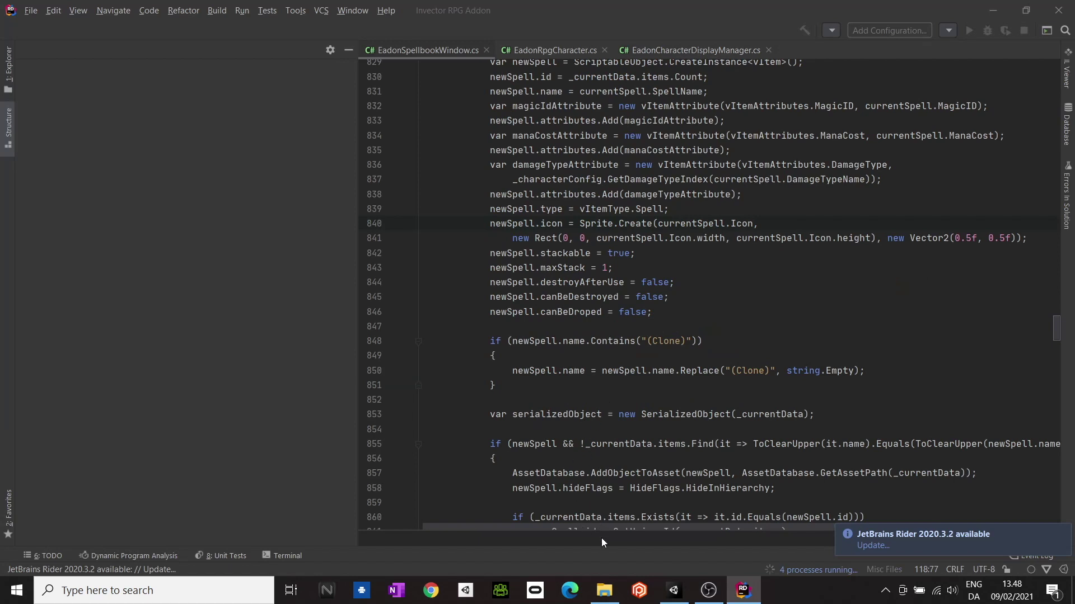
click(679, 587)
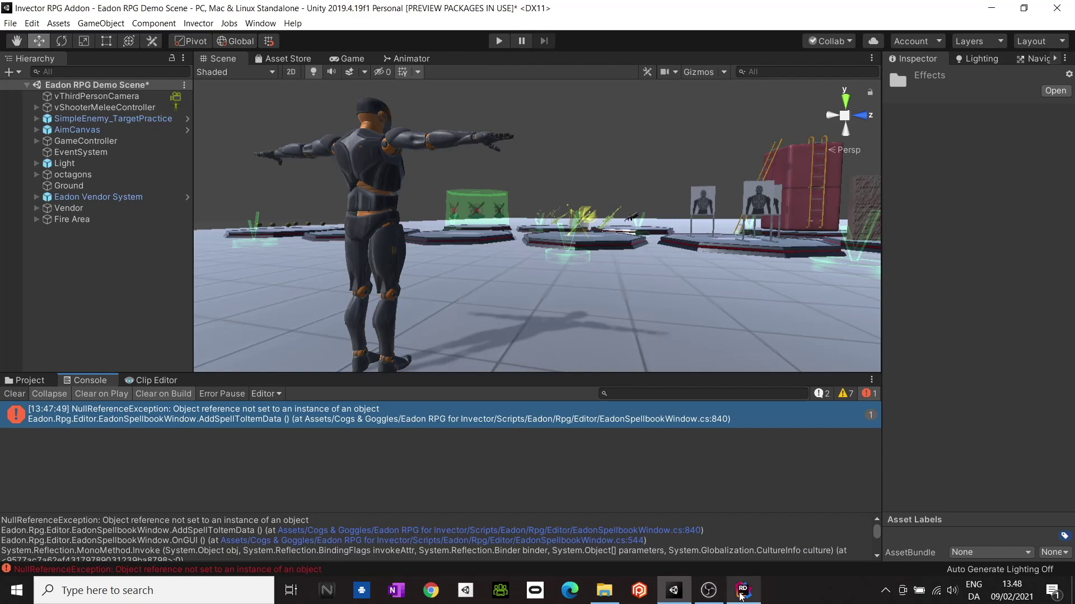
click(674, 591)
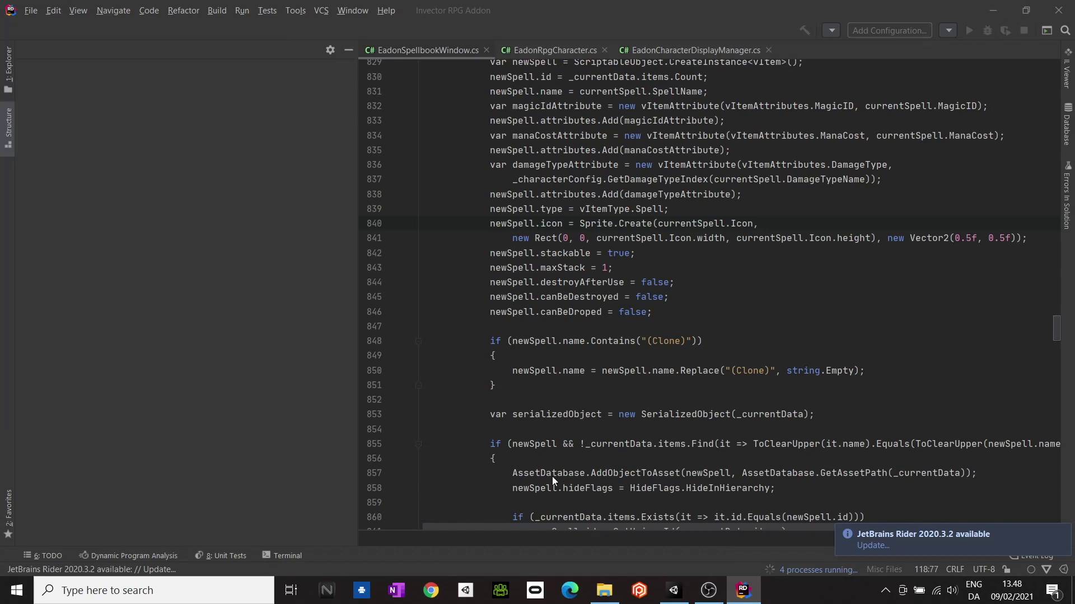
mouse_move(676, 593)
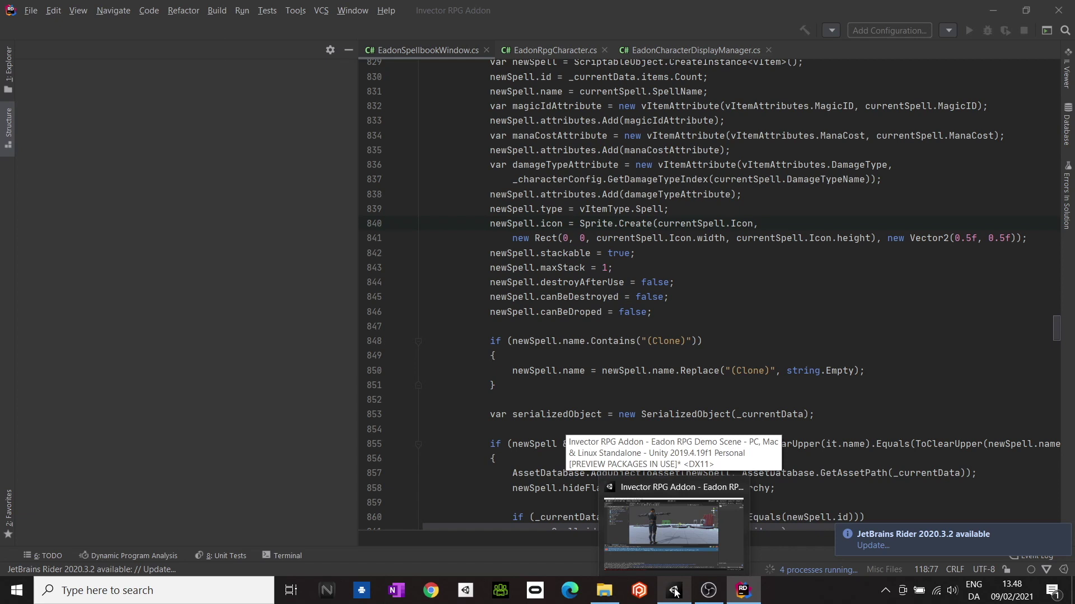
click(676, 593)
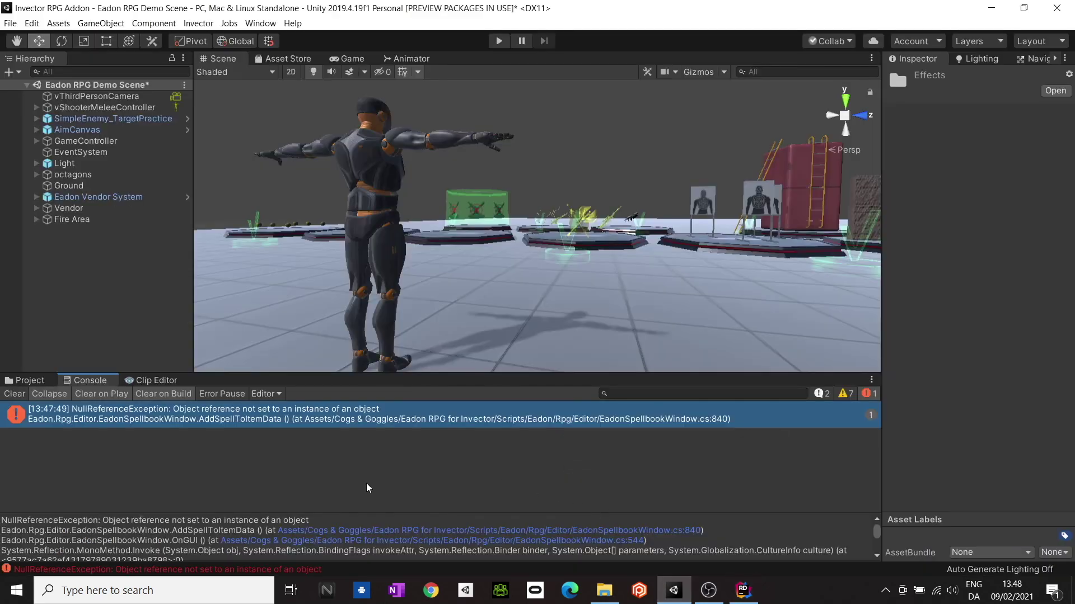
click(15, 393)
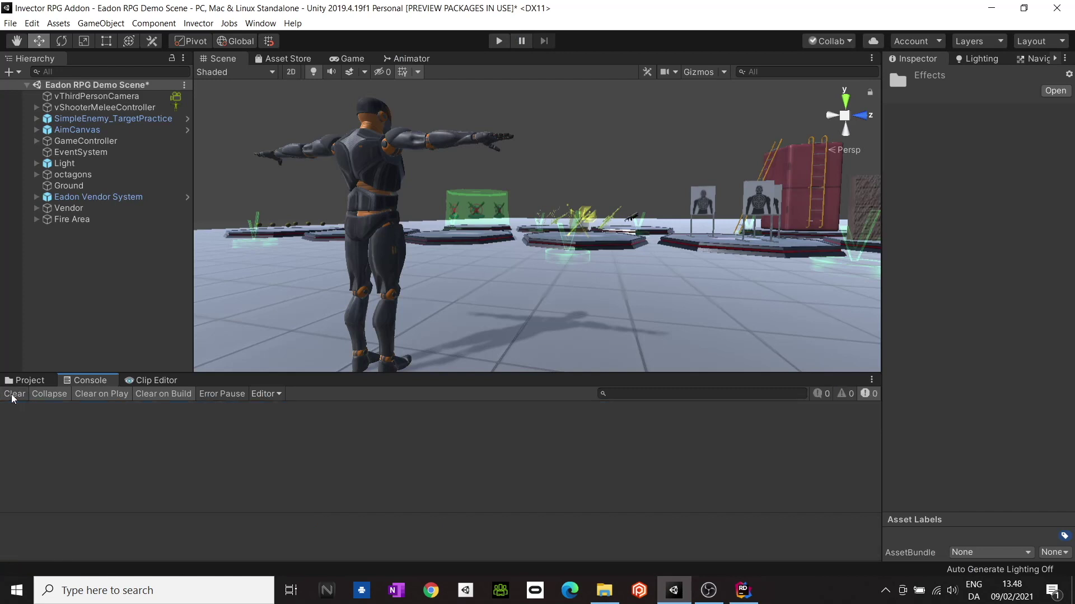
Reopen the Spellbook to check its spell list, close it and return to the project's Effects folder
click(201, 25)
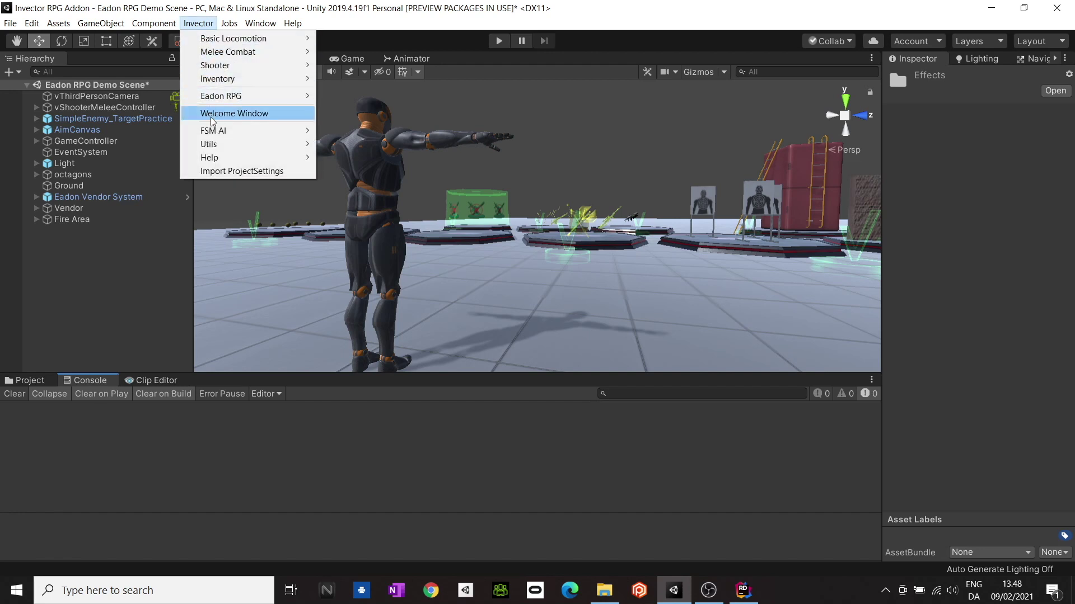
mouse_move(218, 80)
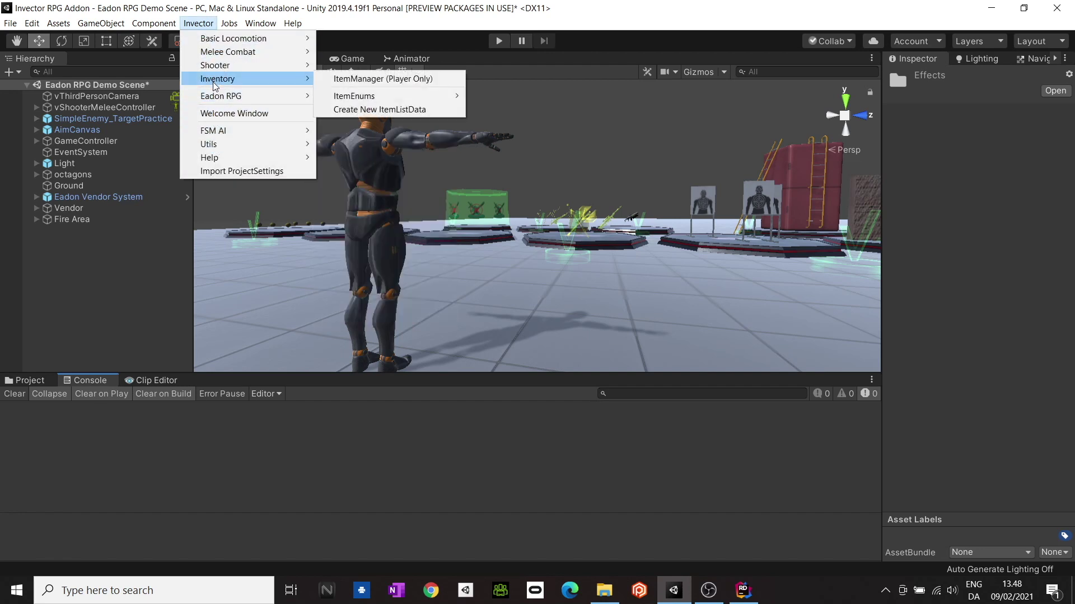
mouse_move(291, 97)
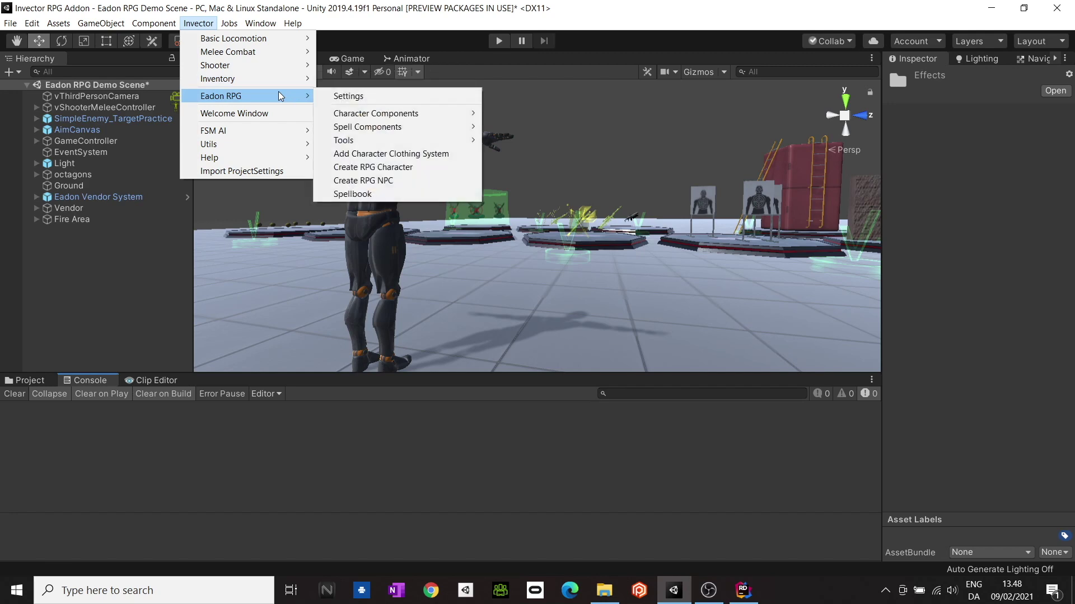
click(404, 194)
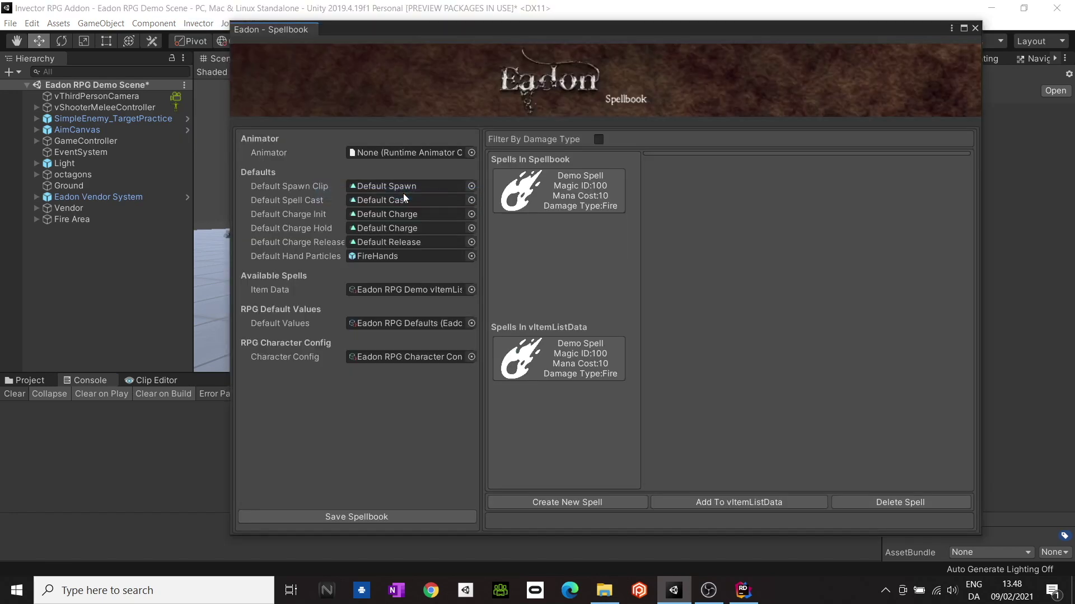
click(975, 28)
click(30, 380)
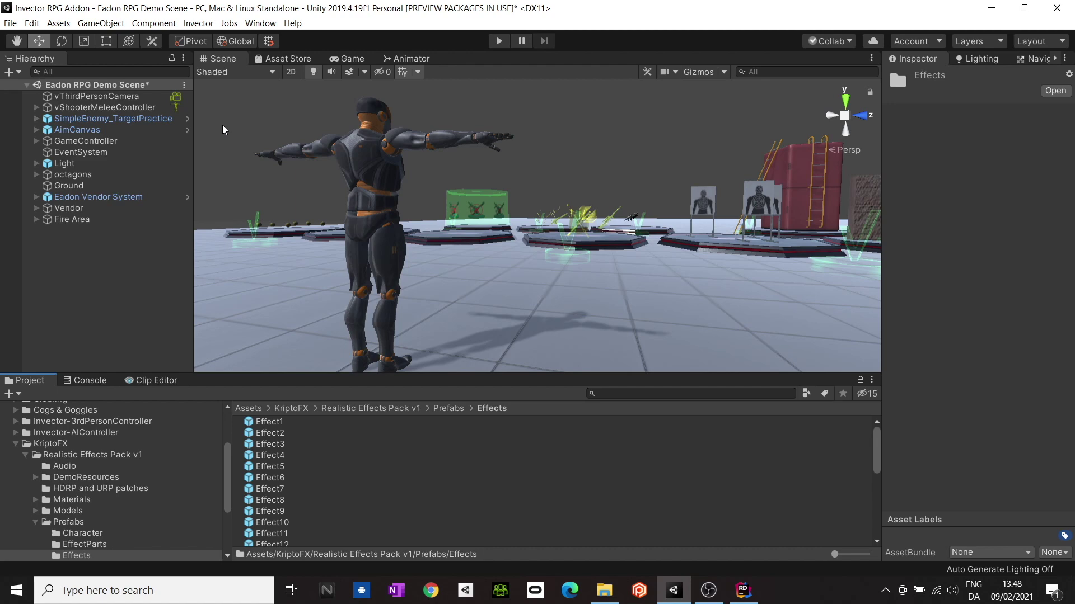
click(709, 592)
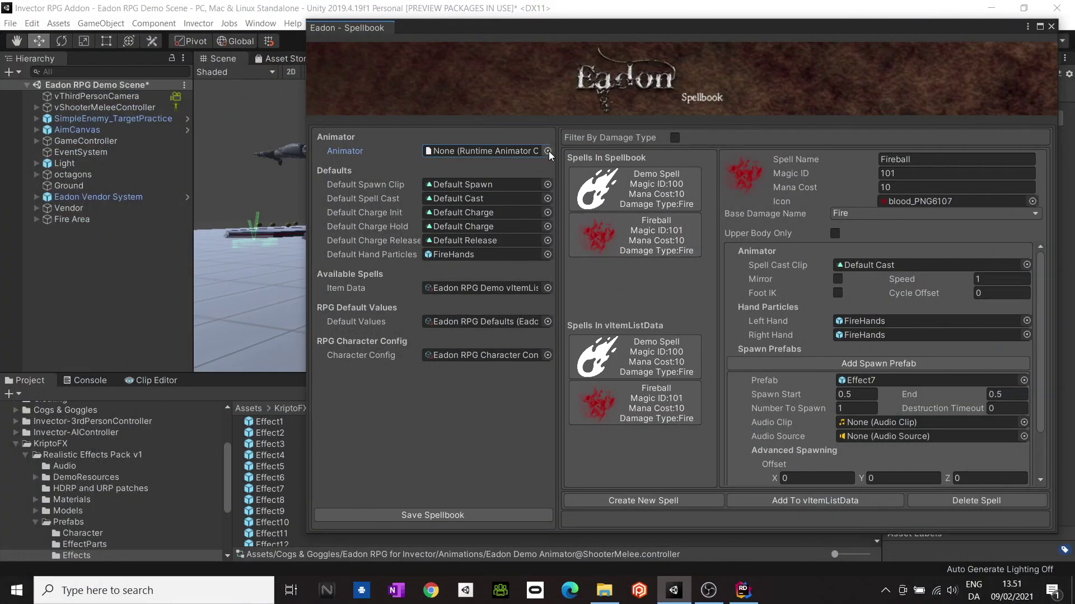
Set the Spellbook's animator to Eadon Demo Animator@ShooterMelee, apply the spells to that controller and close the Spellbook
click(547, 151)
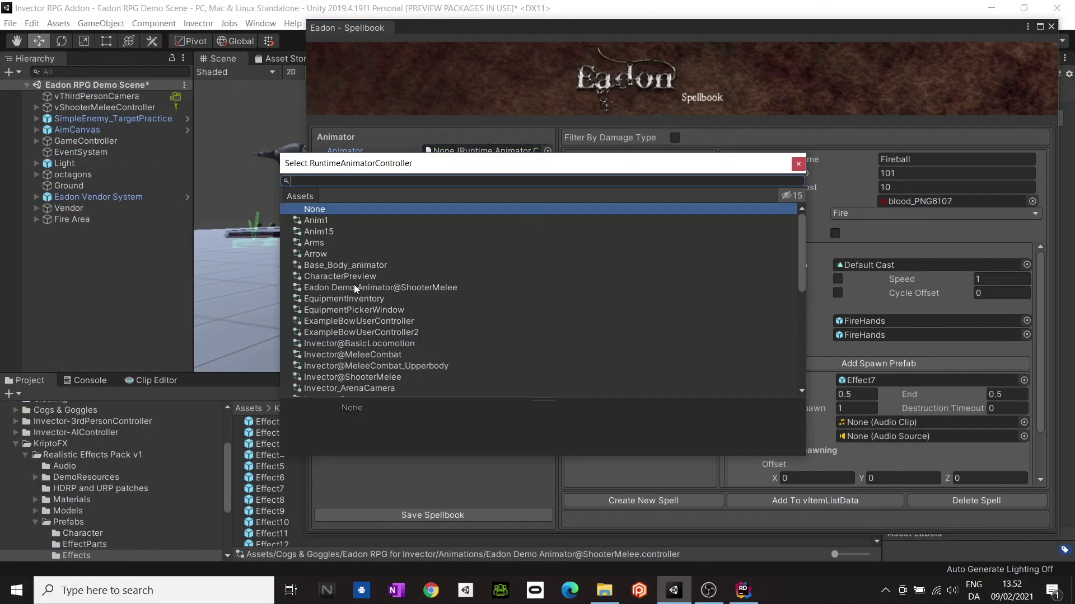
click(354, 287)
double_click(355, 288)
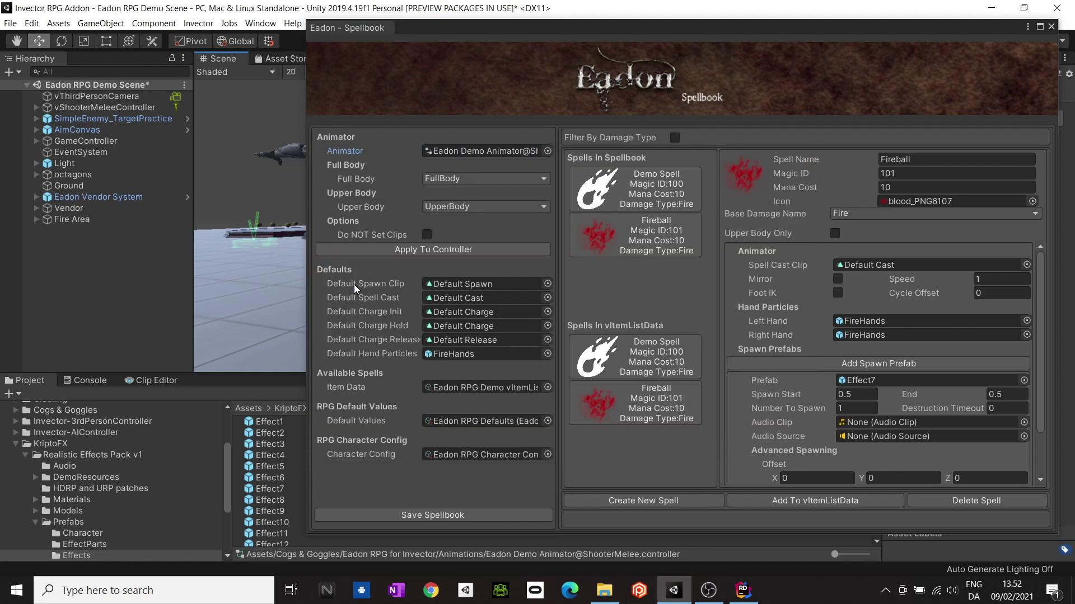
click(428, 250)
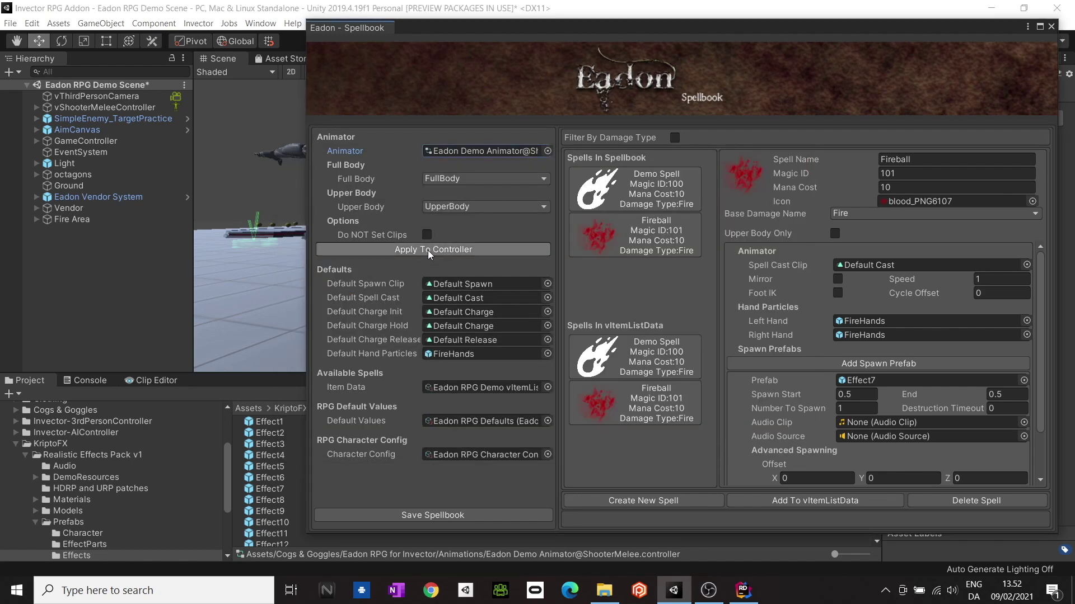
click(1051, 27)
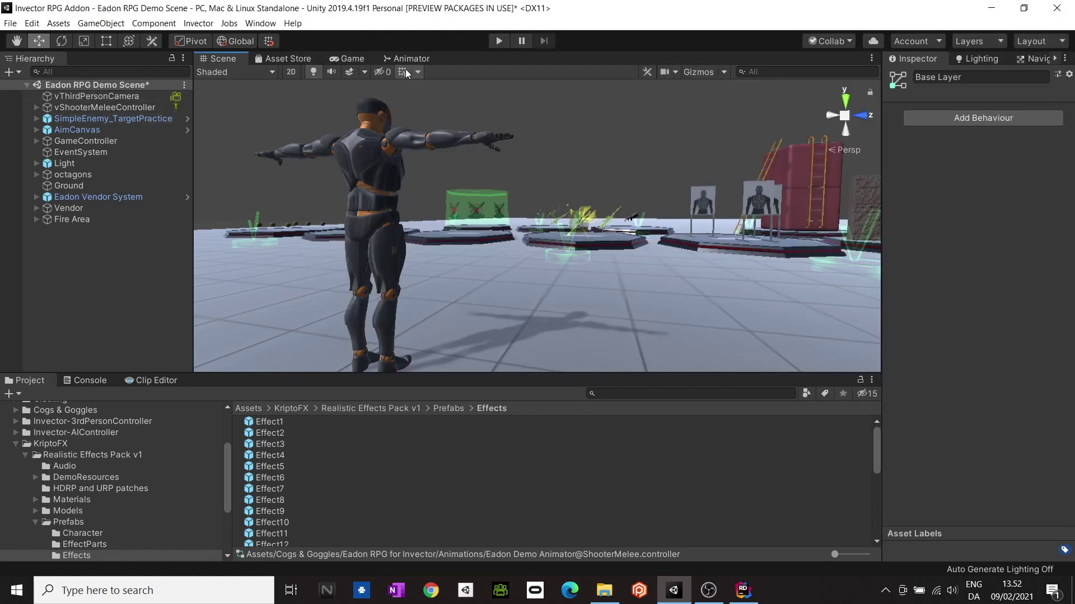
Inspect the Fireball (101) state in the Magic sub-state machine of the vShooterMeleeController animator's FullBody layer
click(155, 107)
click(413, 60)
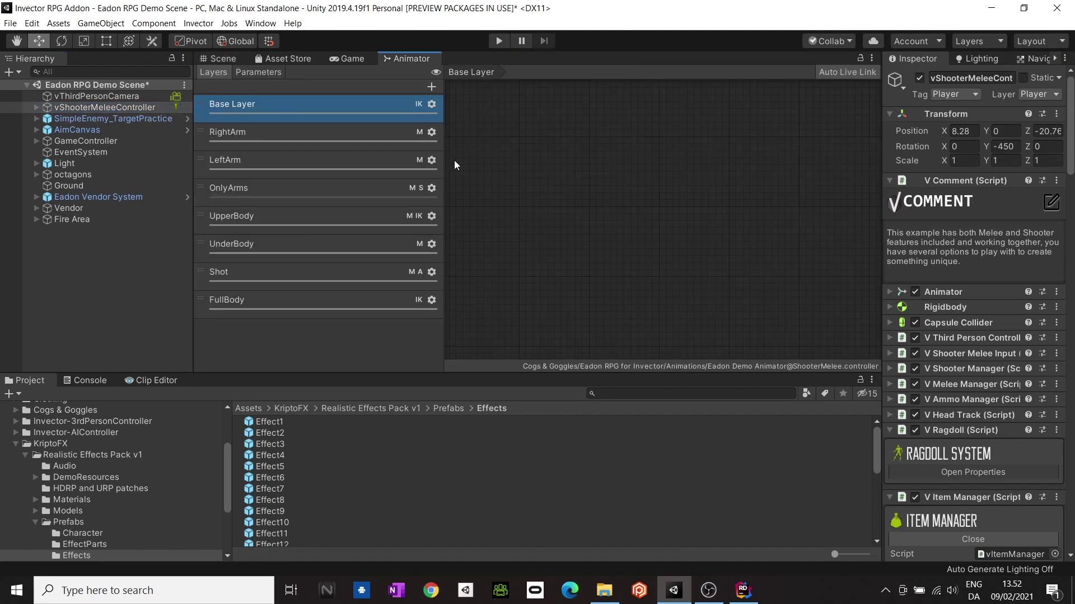
click(301, 302)
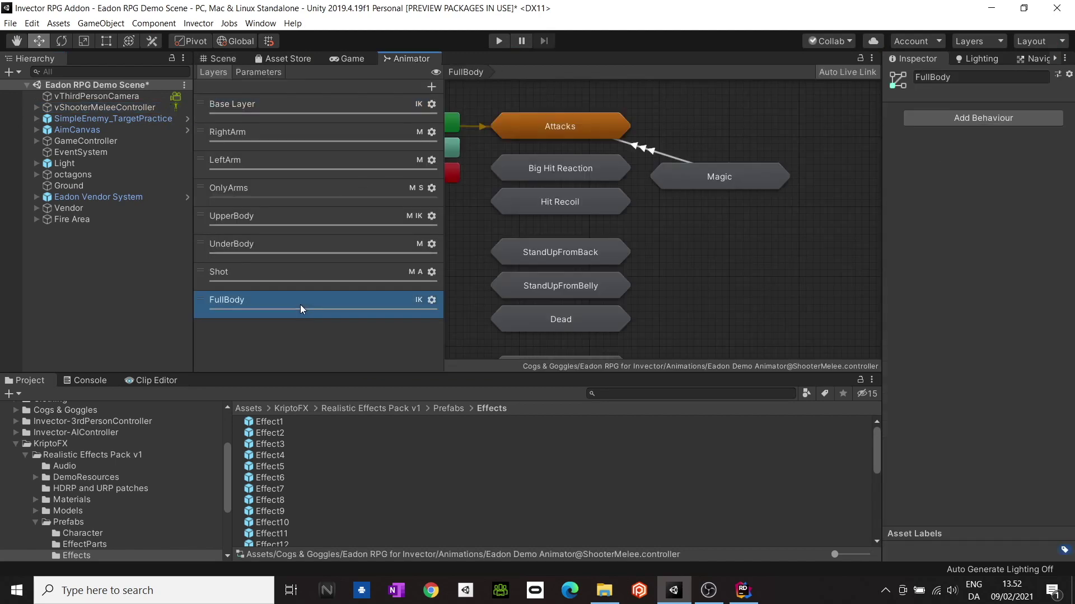
double_click(715, 176)
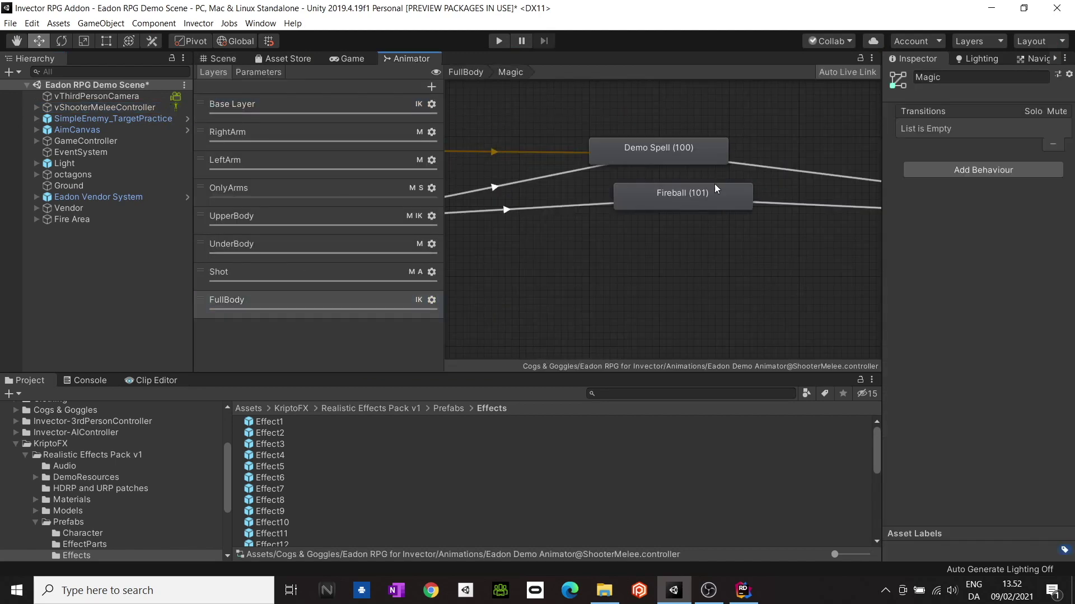
click(683, 206)
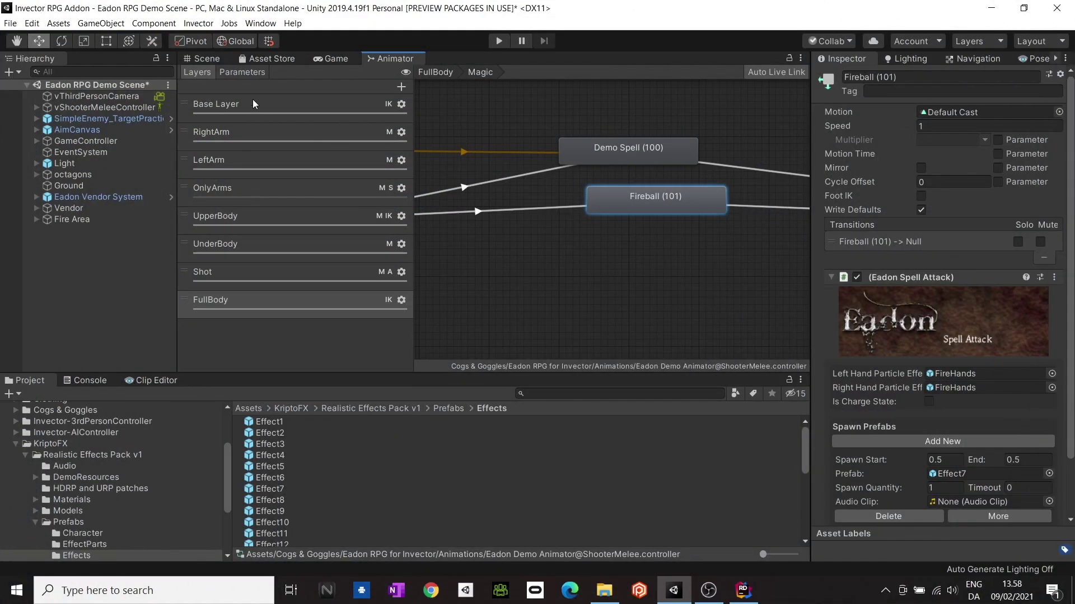
Add the Fireball spell (ID 30) to the start items of the vShooterMeleeController's Item Manager
click(208, 58)
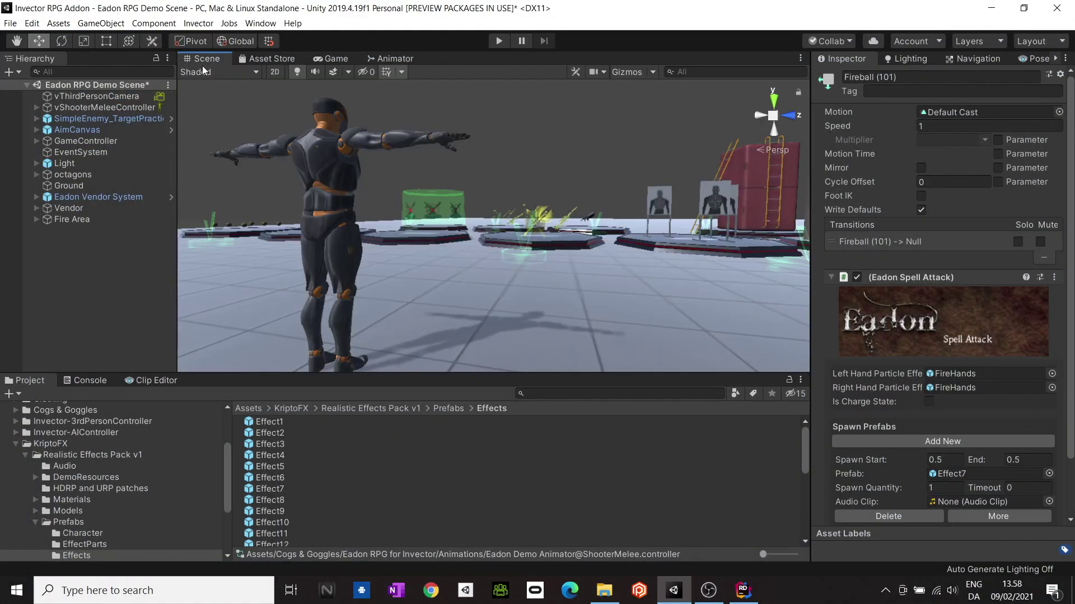
click(125, 107)
scroll(929, 311, down, 10)
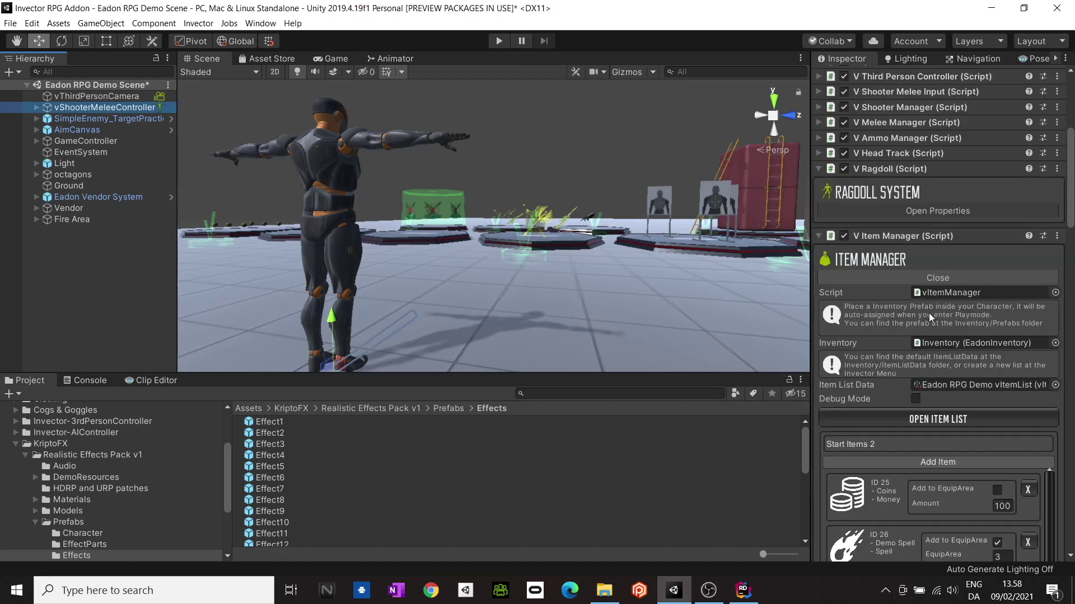
click(925, 336)
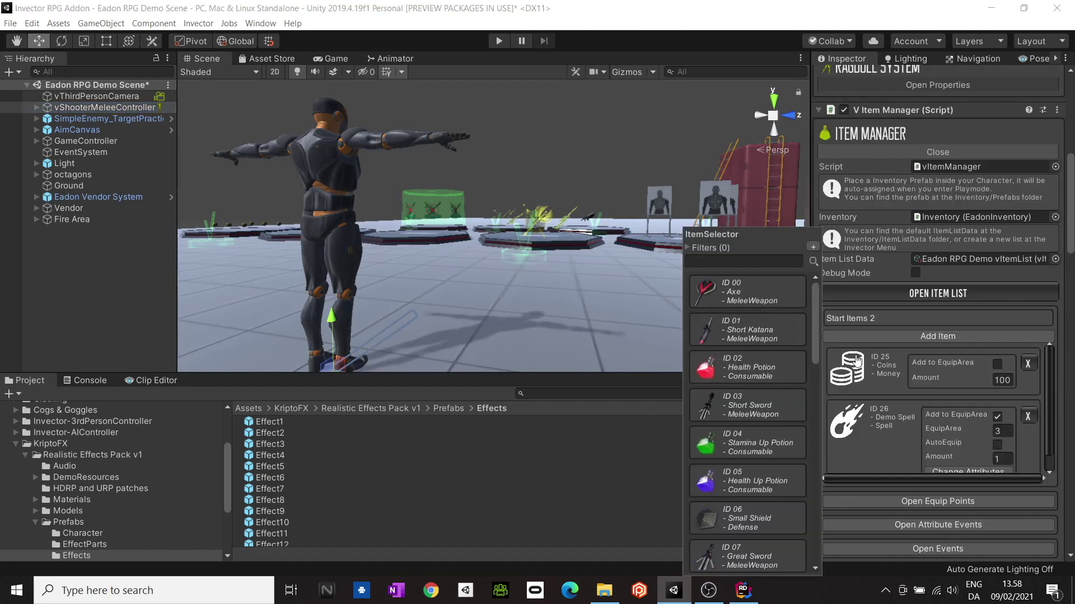
scroll(815, 340, down, 1)
drag(815, 341, 807, 550)
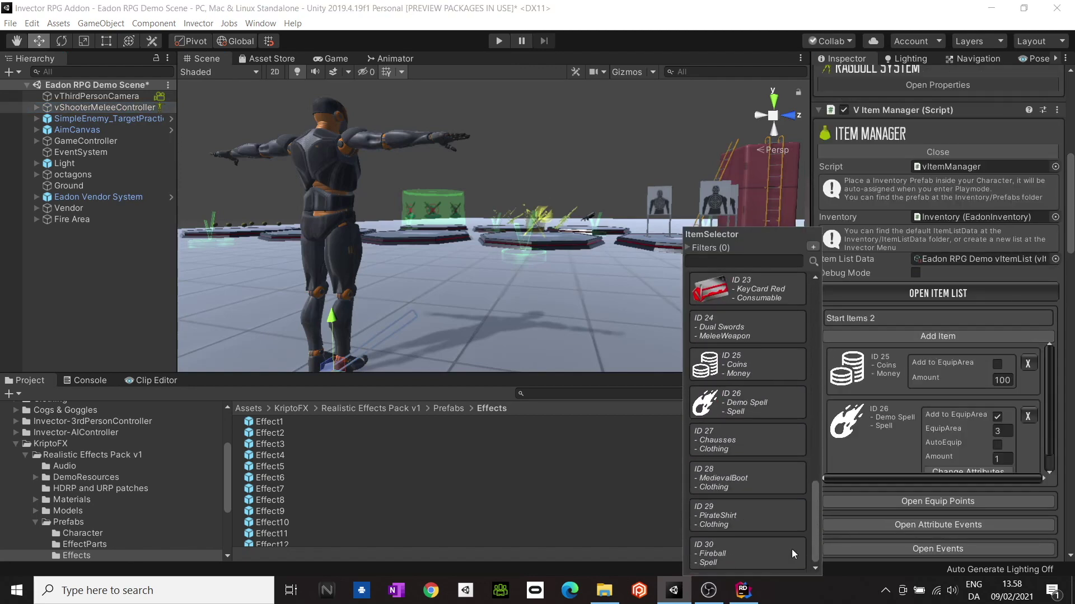
click(765, 554)
drag(1050, 392, 1054, 475)
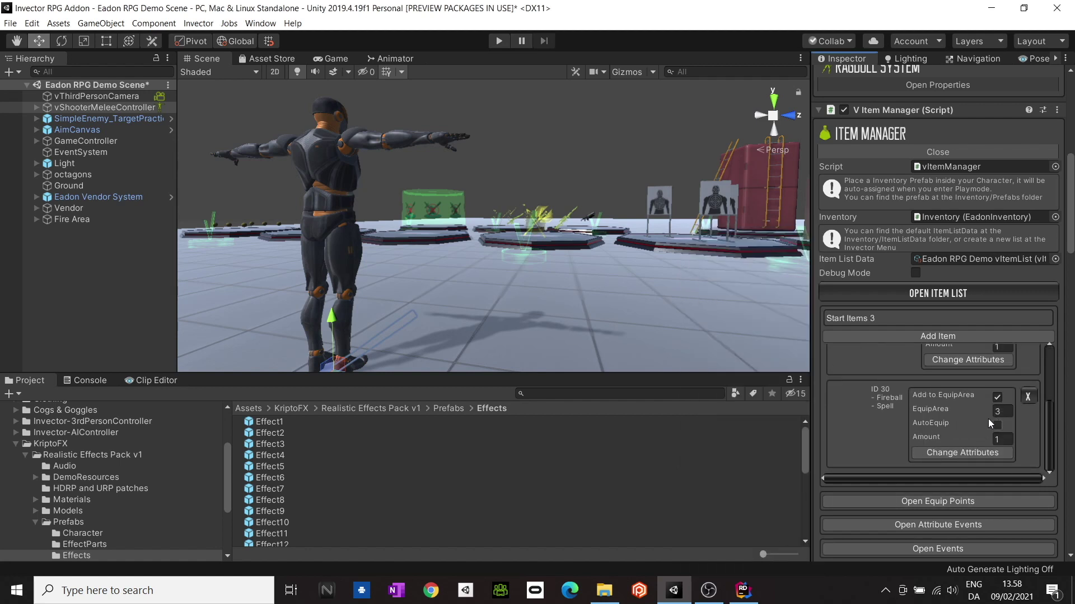
Enable Next Item Input for Element 3 of the Eadon RPG Inventory's equipment controllers and set its keyboard input to UpArrow
click(36, 108)
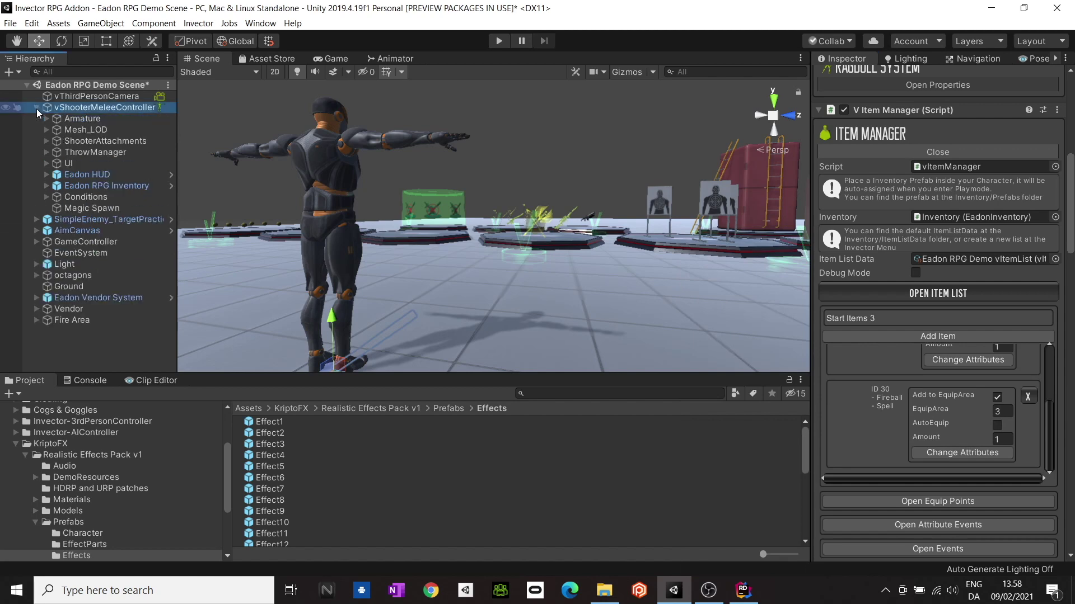
click(47, 186)
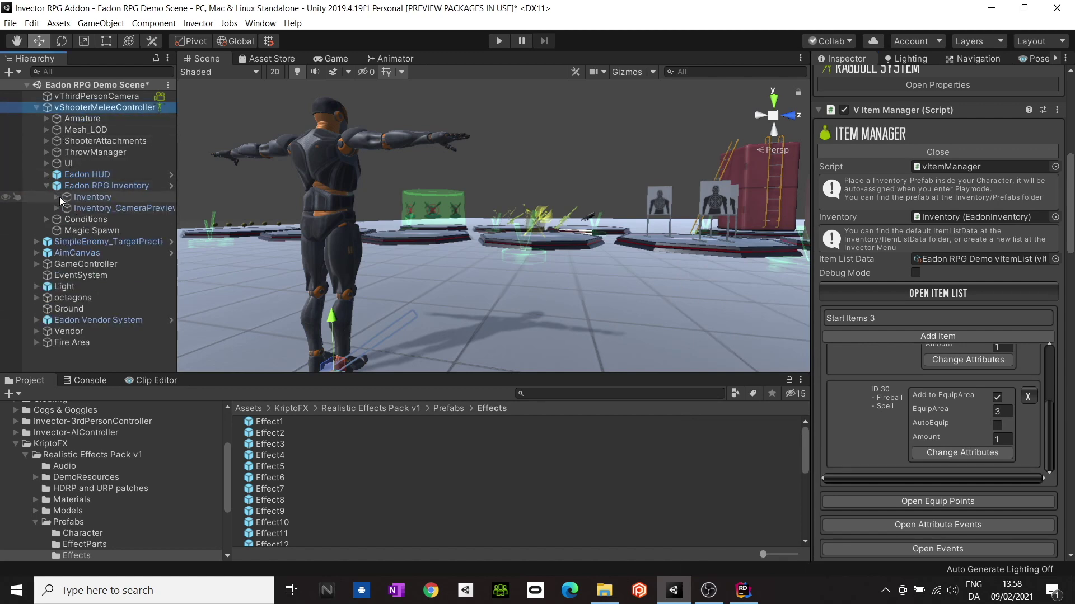
click(63, 196)
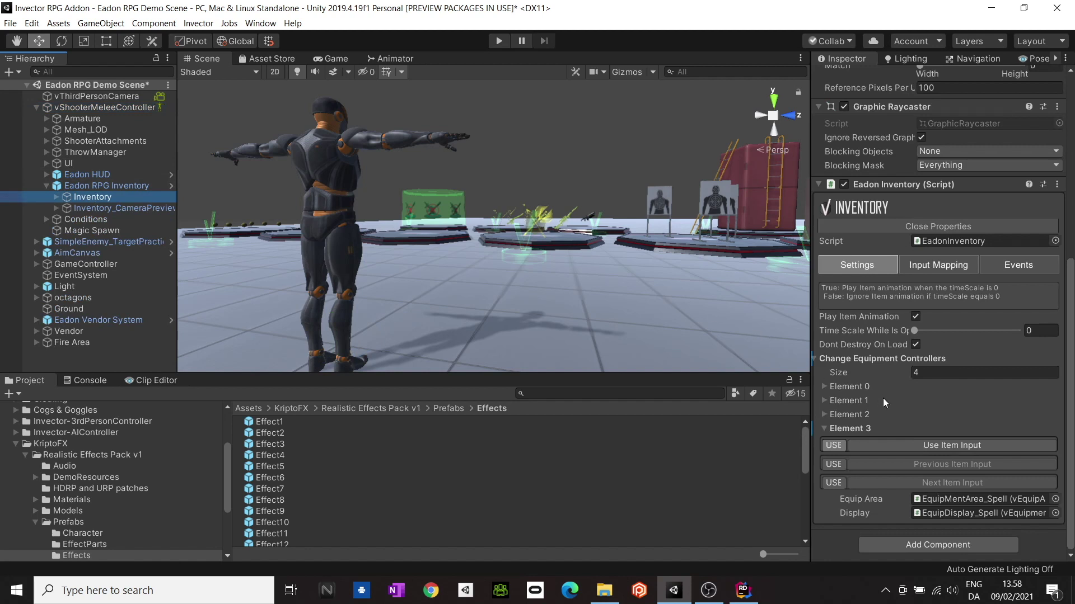
click(832, 484)
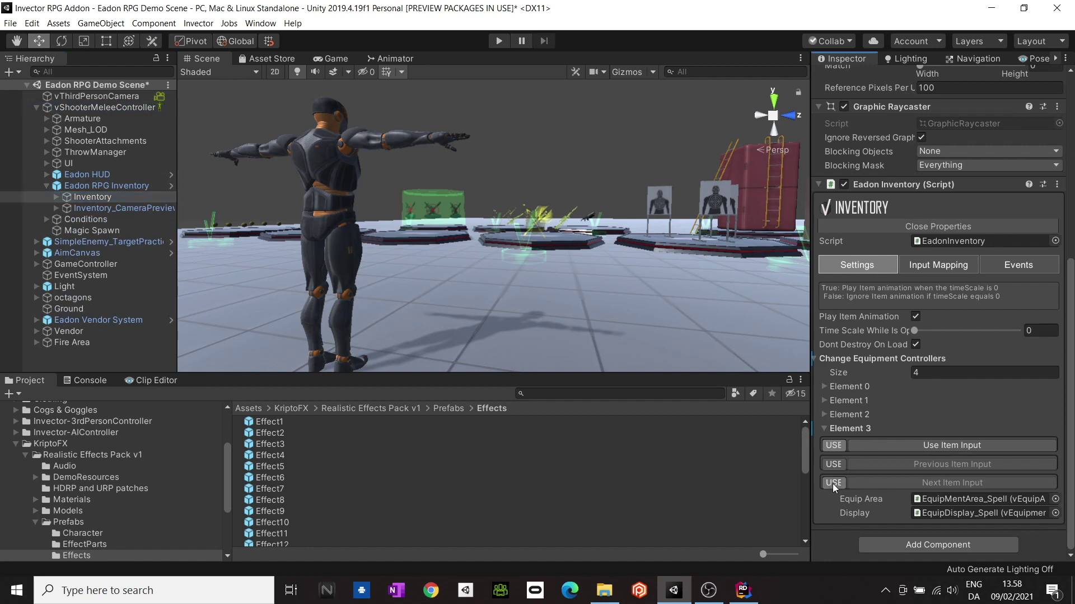
click(908, 483)
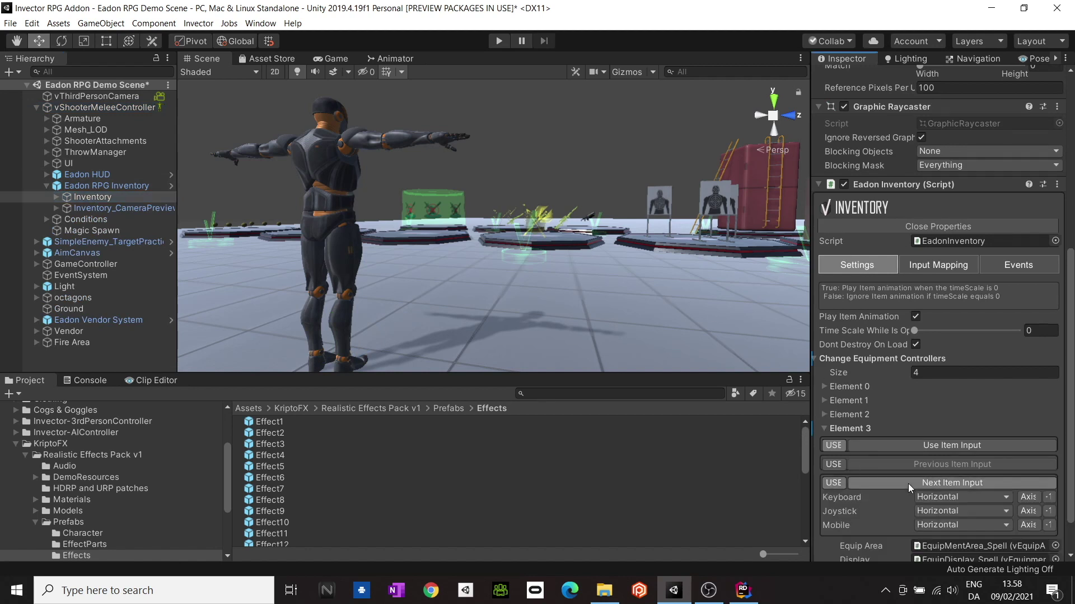
click(962, 498)
scroll(960, 497, down, 10)
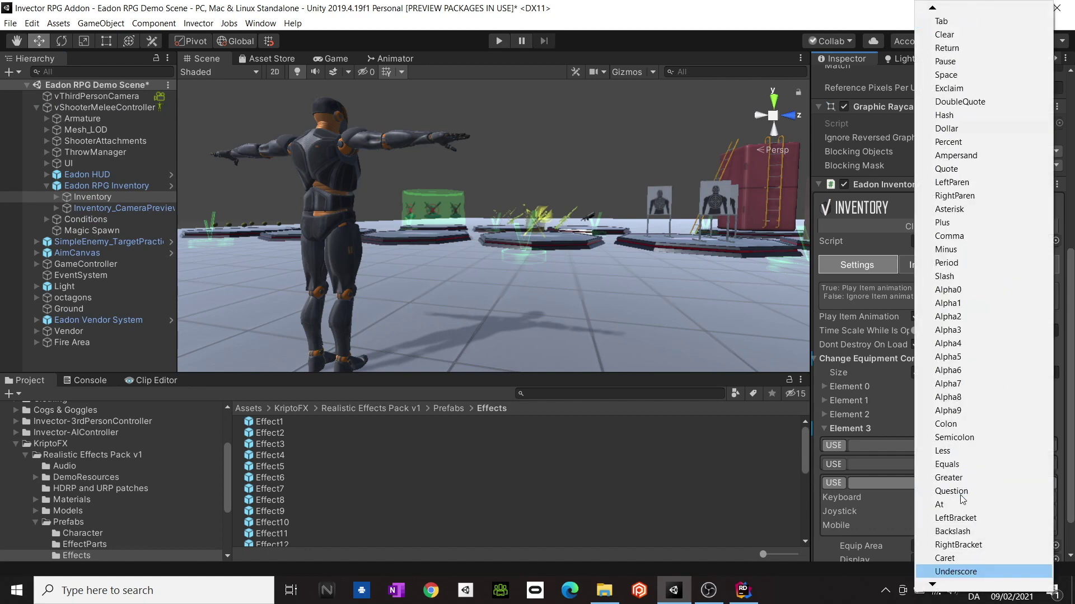
scroll(961, 498, down, 15)
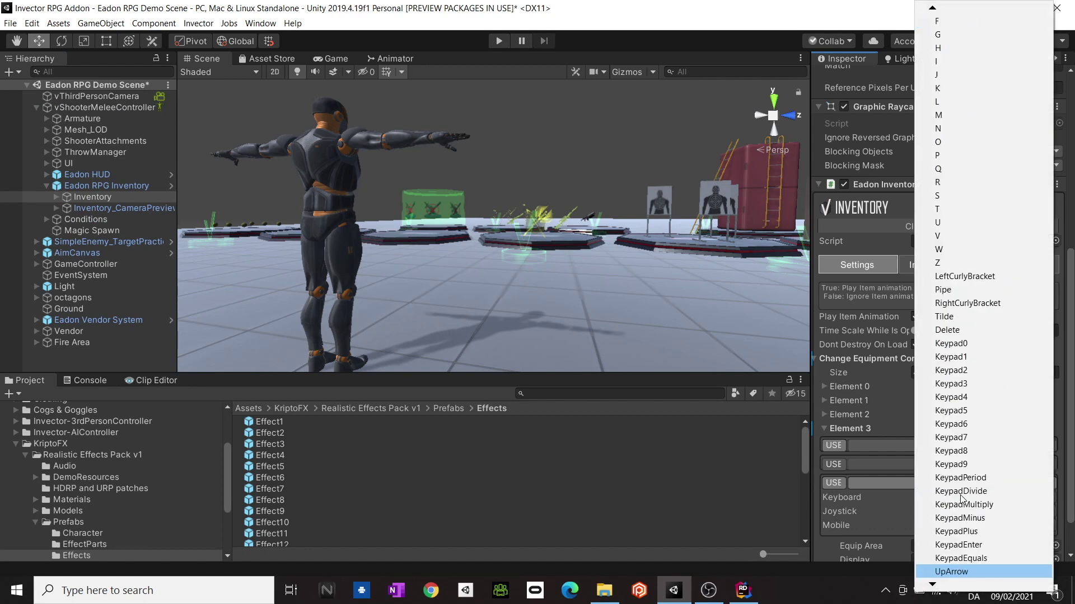
click(983, 571)
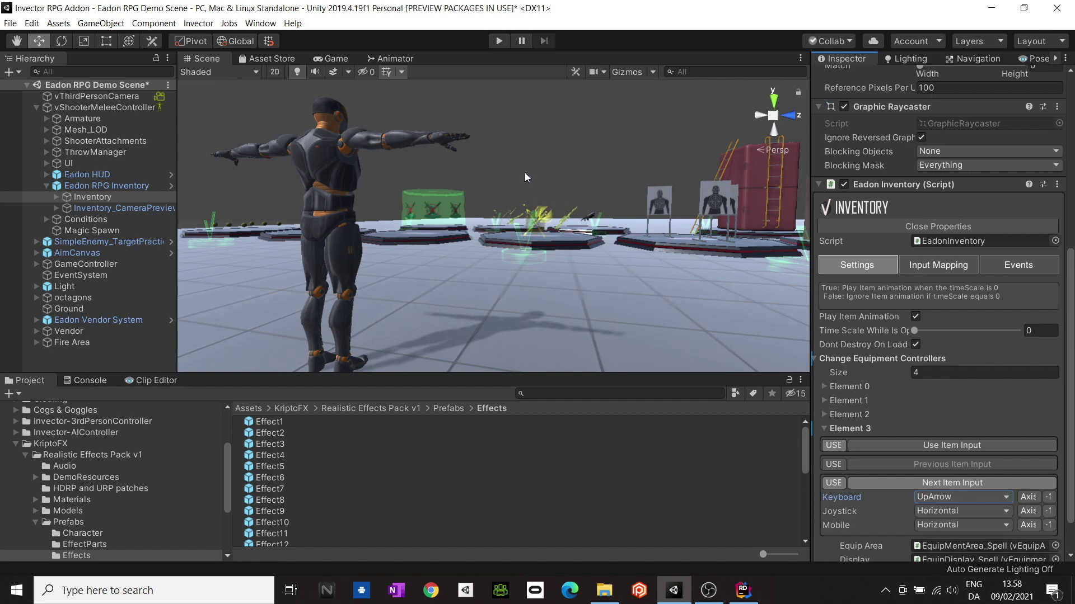
click(46, 187)
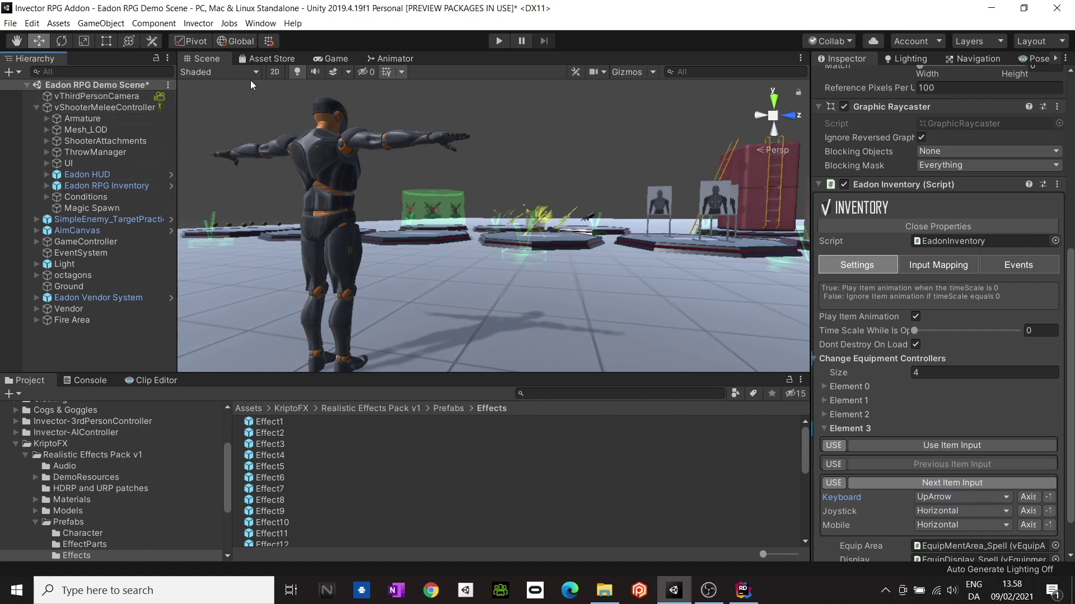
Play the scene, cast a spell with the character to test it, and stop play mode
click(498, 40)
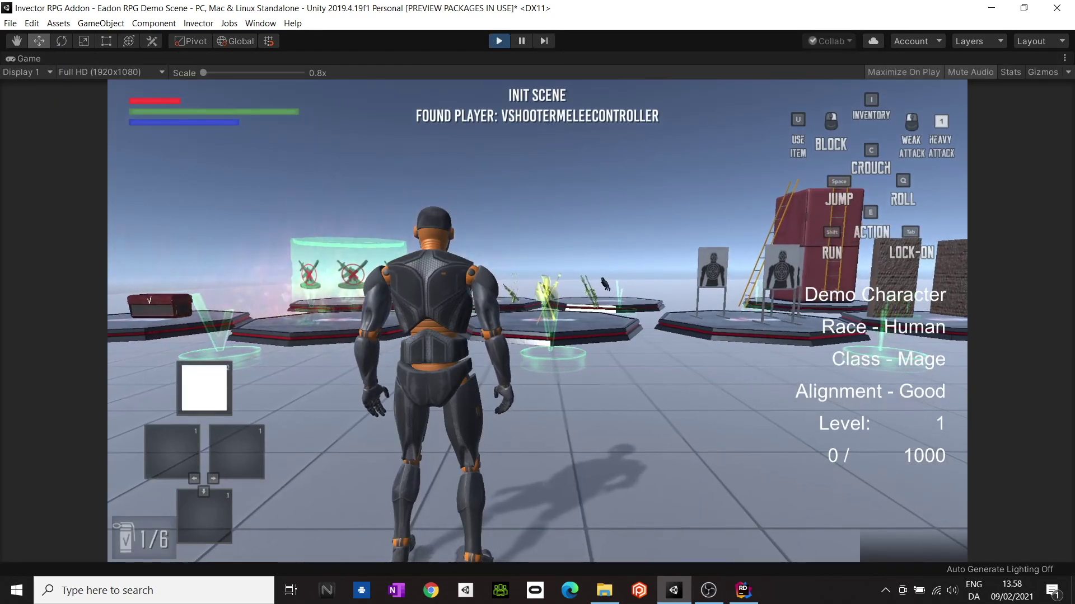
key(1)
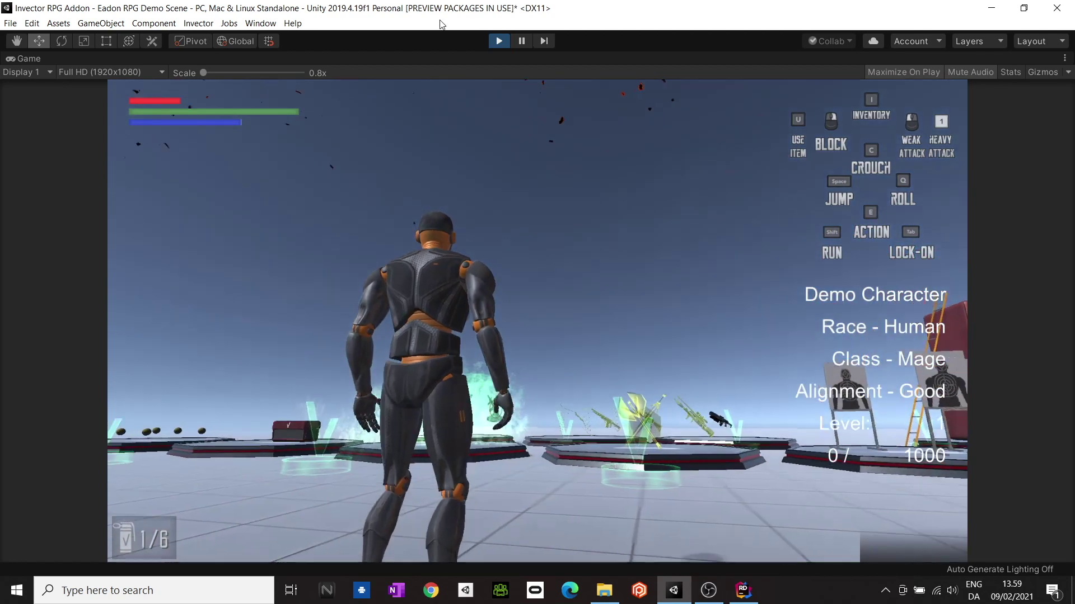
click(498, 41)
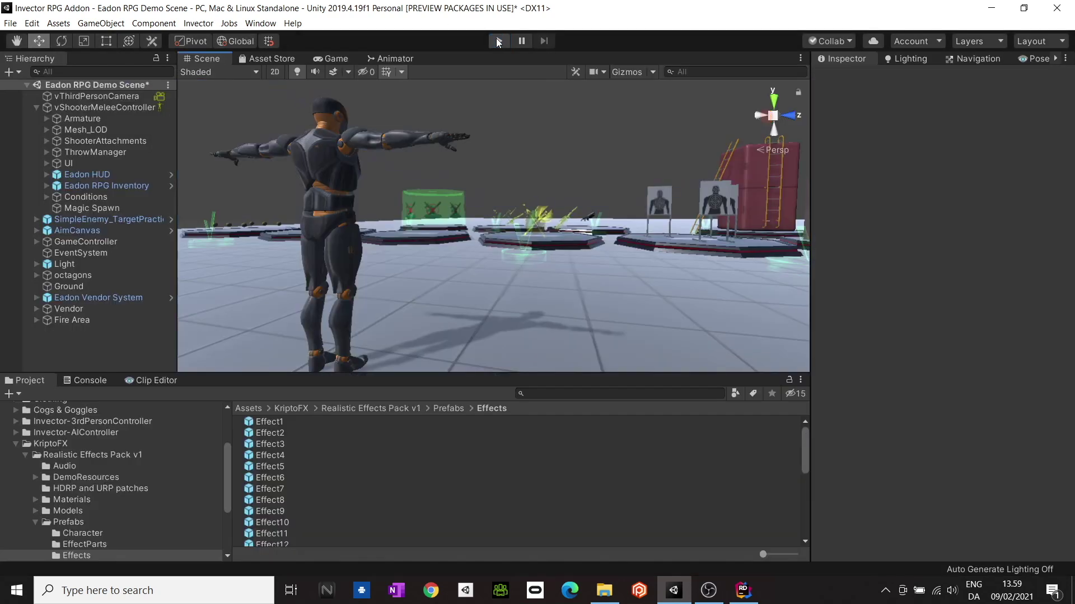
Reset the transform of the Effect7 prefab so its position and rotation are 0 on all axes
click(262, 490)
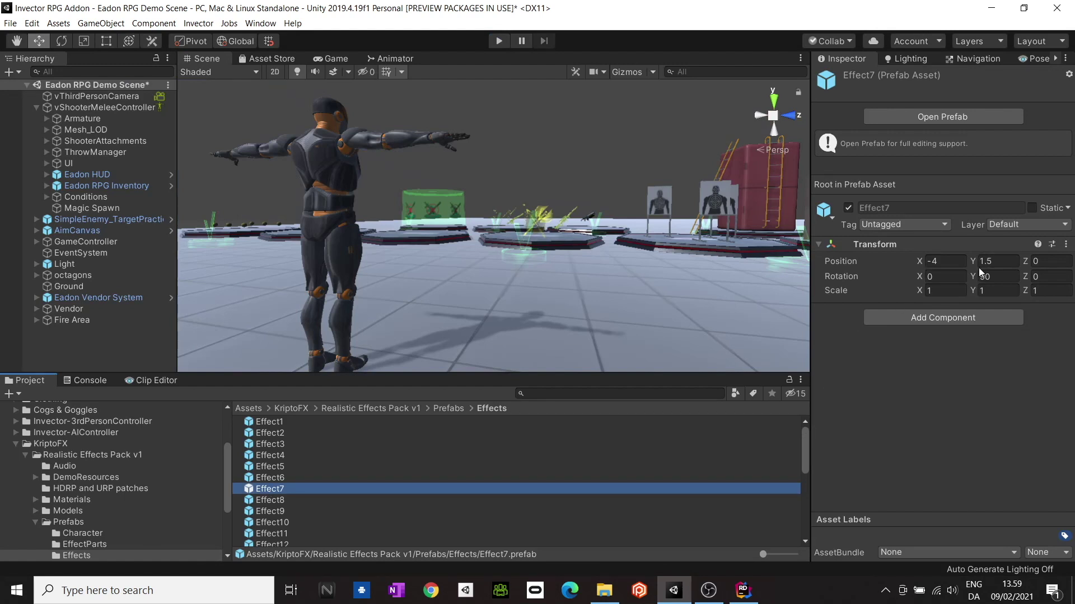
right_click(876, 245)
click(911, 256)
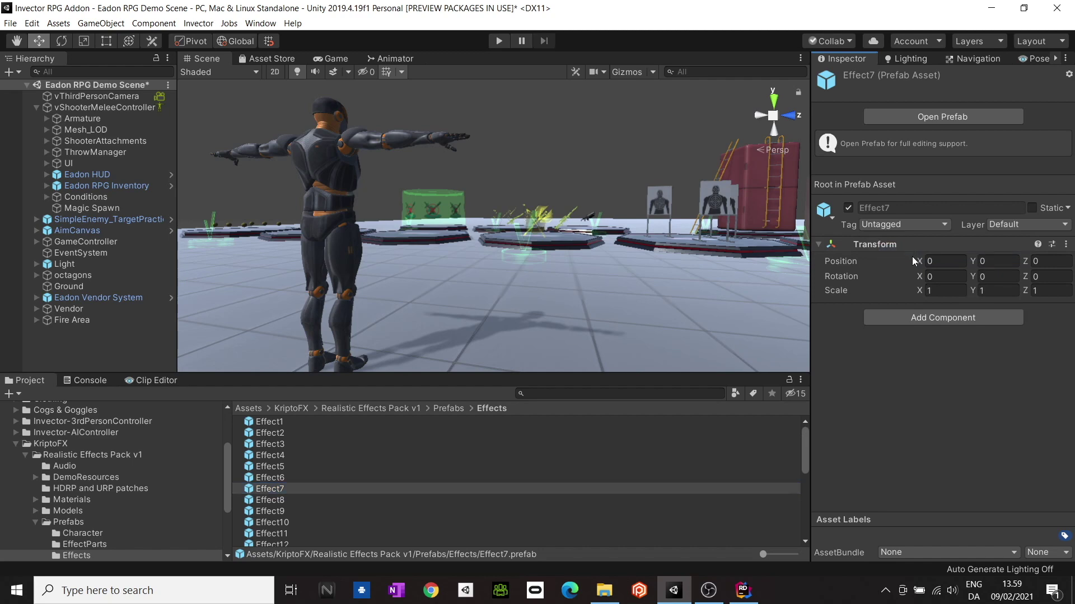
Test the spell cast again in play mode with the reset Effect7 prefab, and stop the game
click(498, 41)
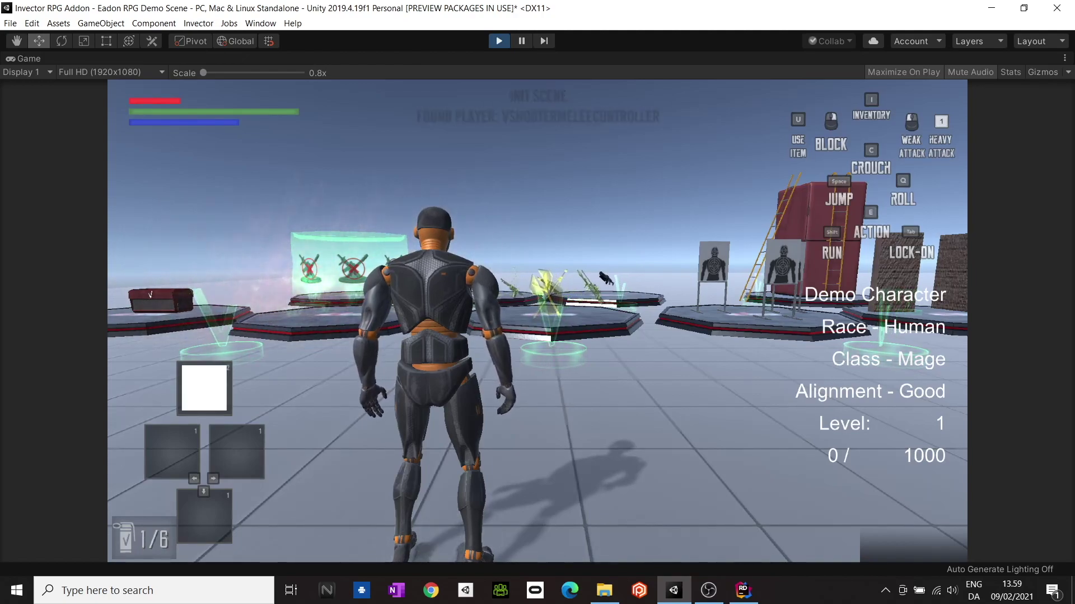
key(1)
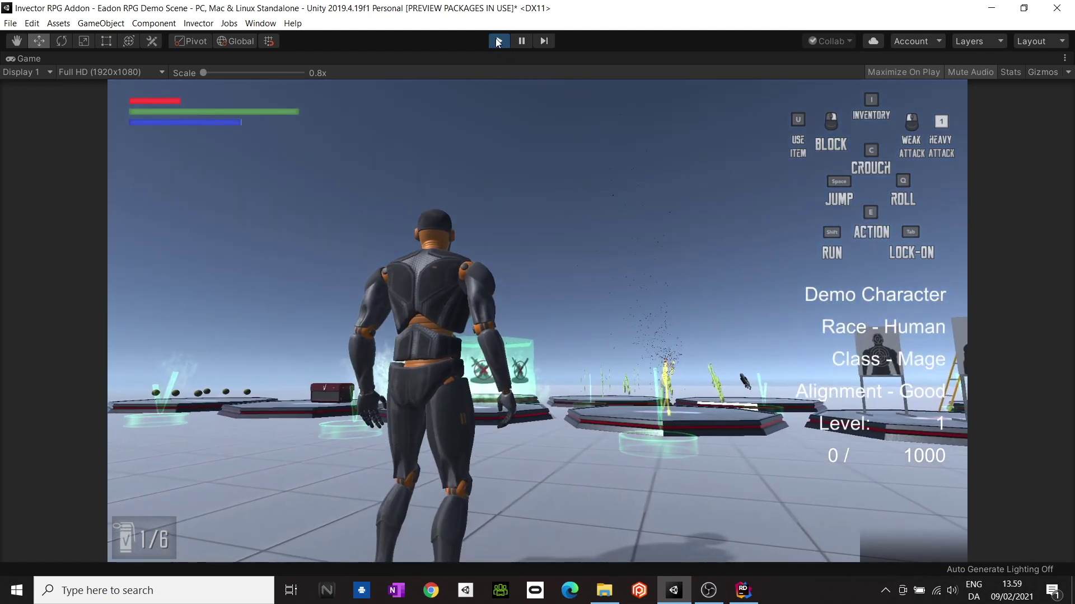
click(497, 41)
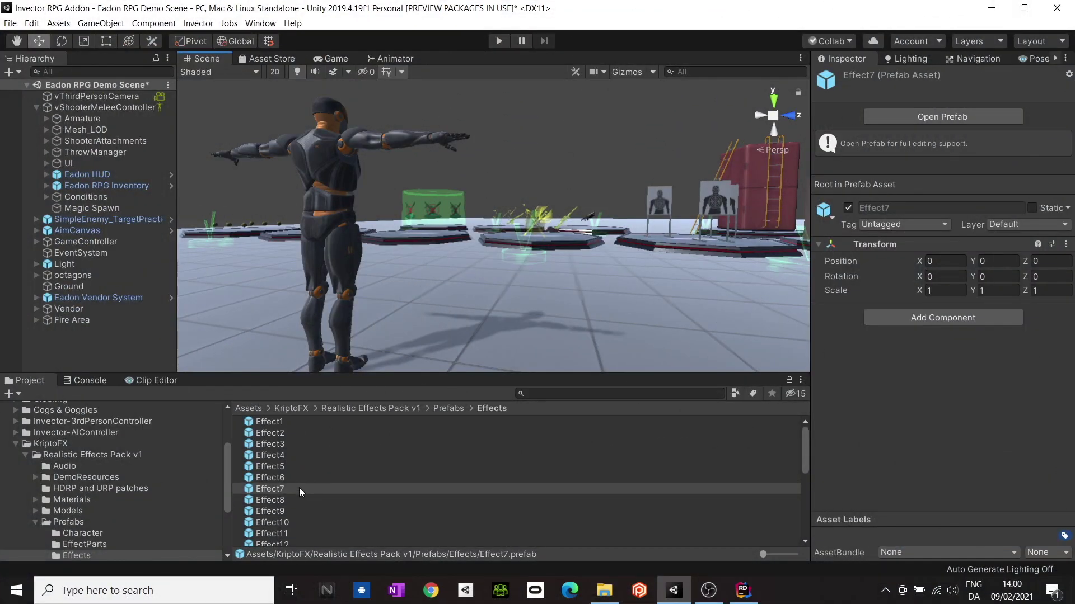
Open the Effect7 prefab and add the Eadon Magic Projectile component to its Collision object
double_click(298, 488)
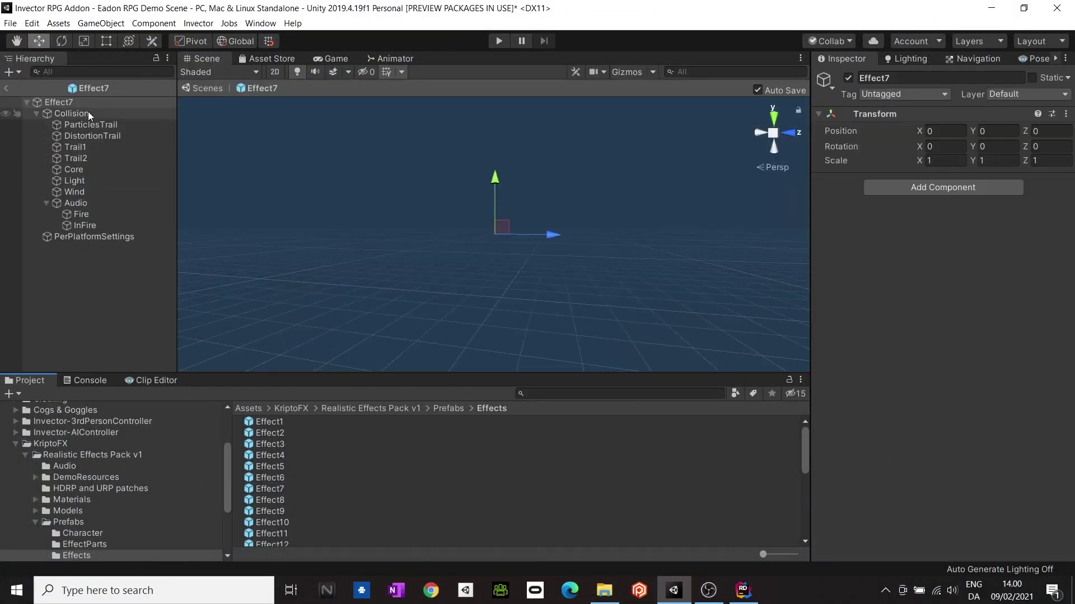
click(88, 113)
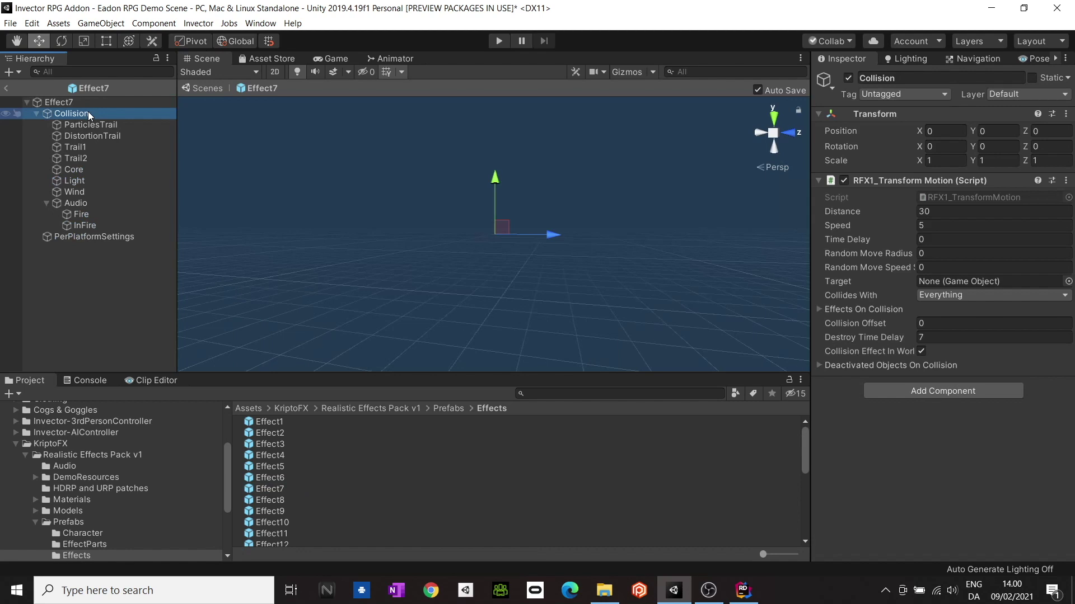
click(900, 390)
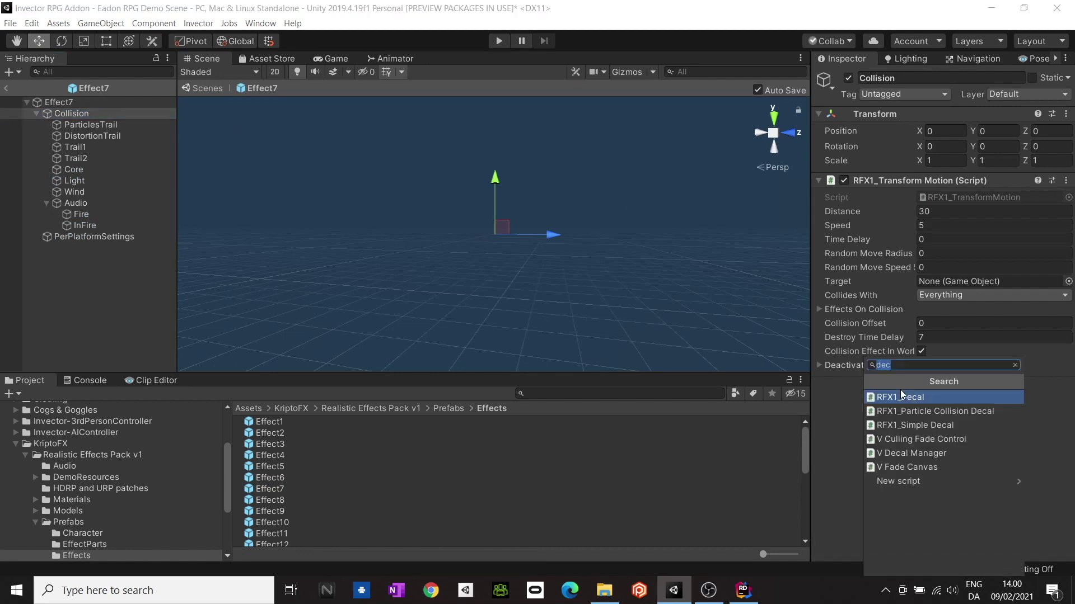
text(eadon)
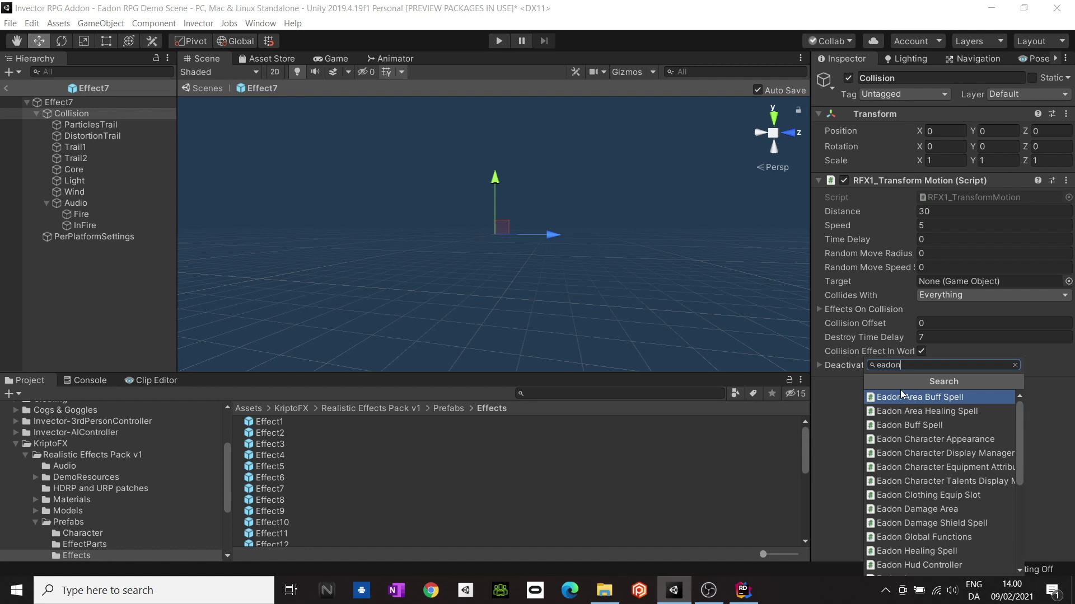
text( pro)
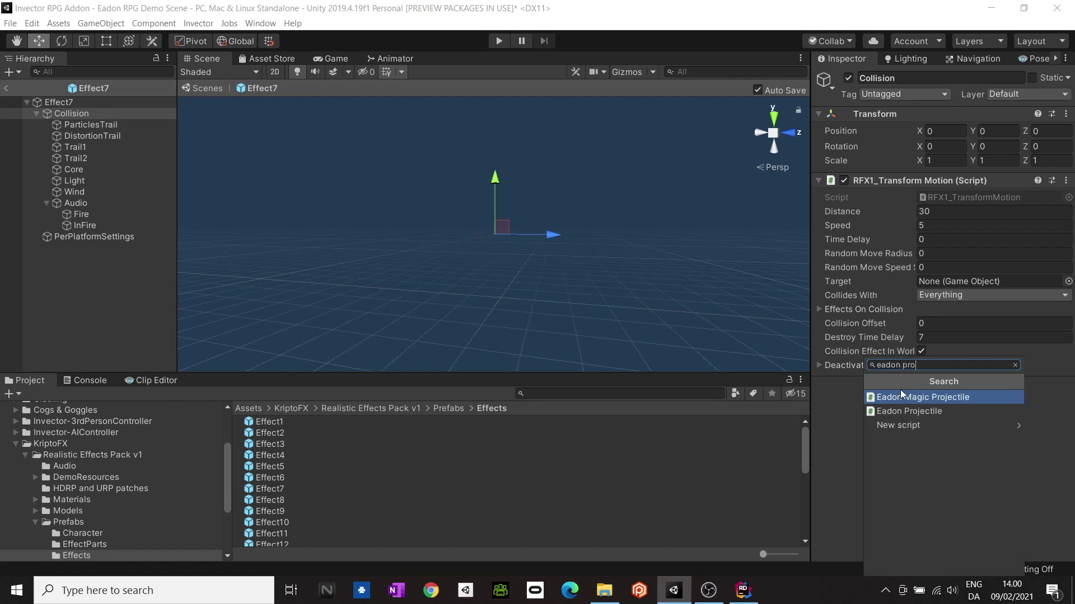
click(947, 395)
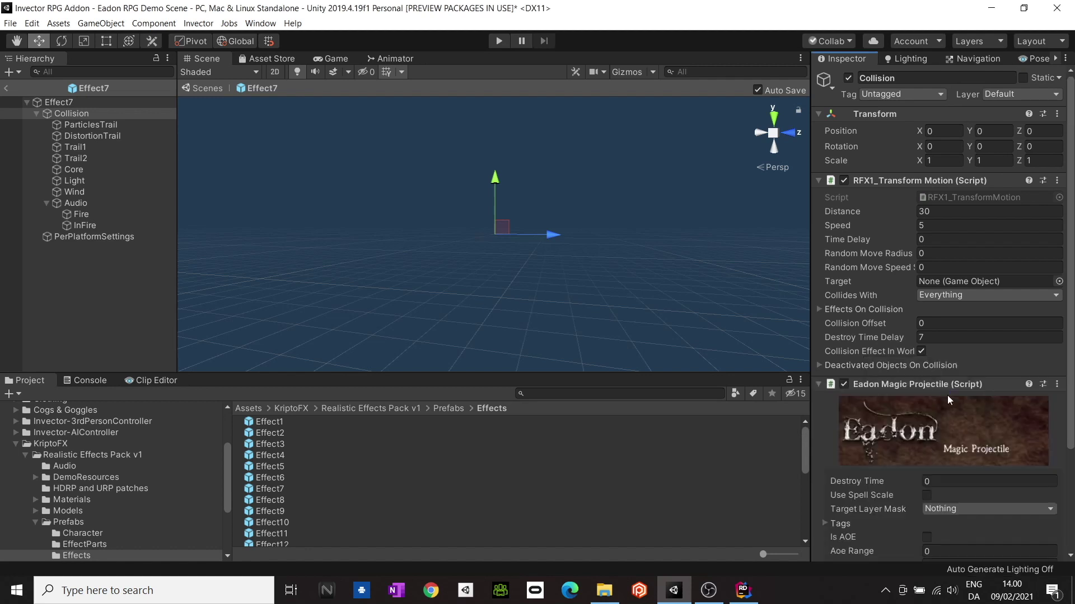
Set the magic projectile's Destroy Time to 10 and its Target Layer Mask to Enemy
scroll(949, 404, down, 4)
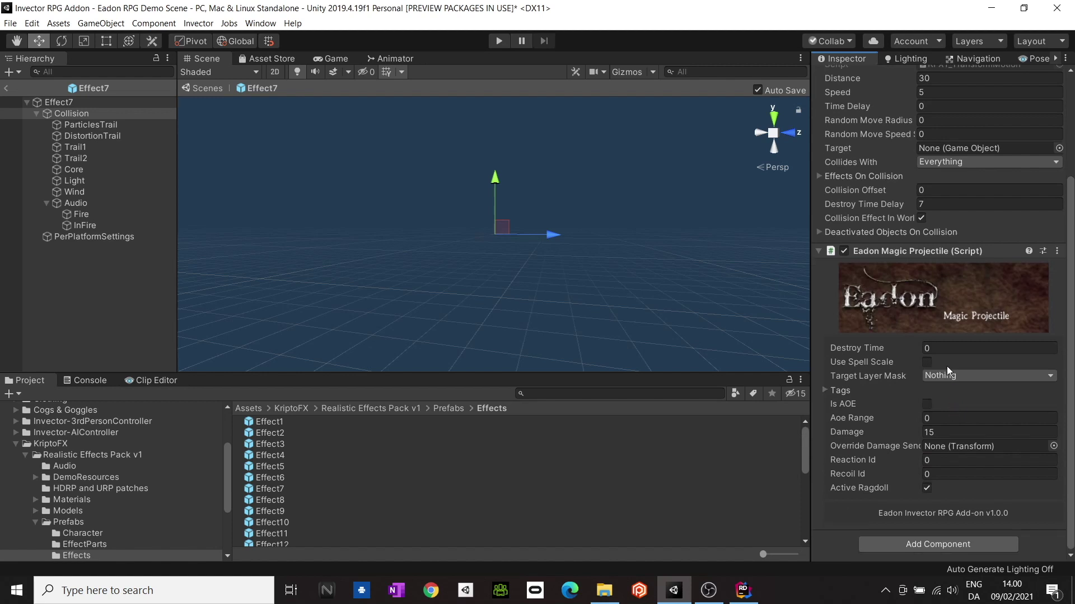
click(950, 350)
text(10)
click(958, 376)
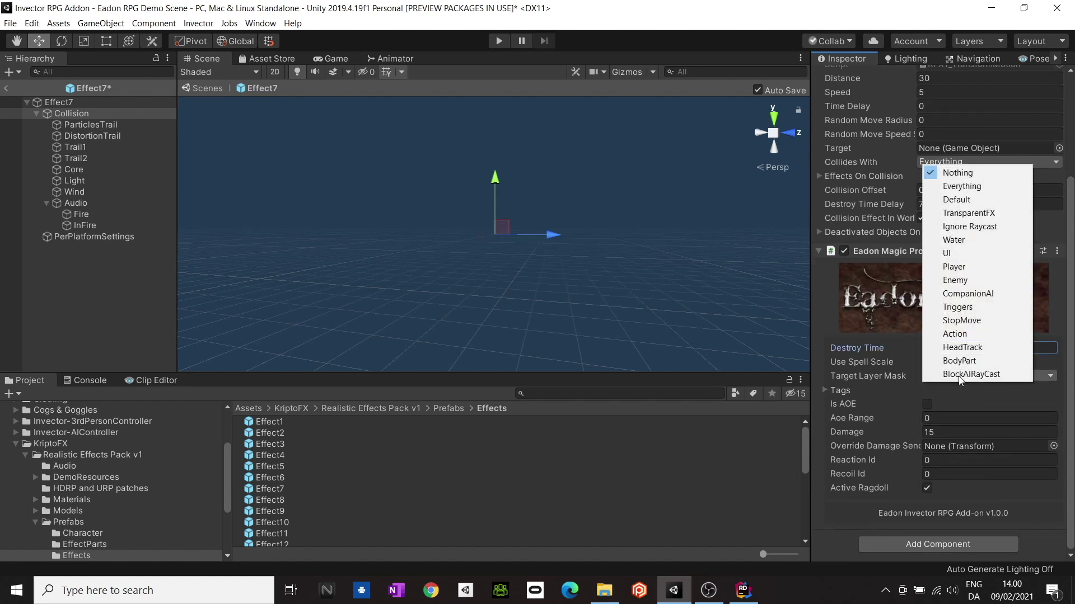
click(963, 281)
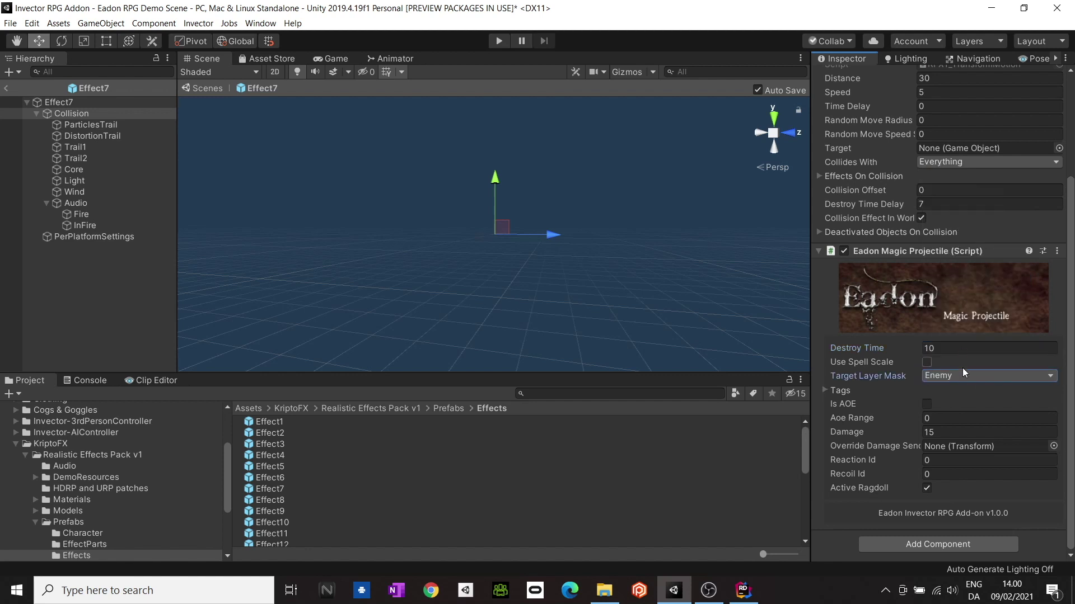
Set the magic projectile's Tags size to 1 and enter Enemy as Element 0
click(826, 392)
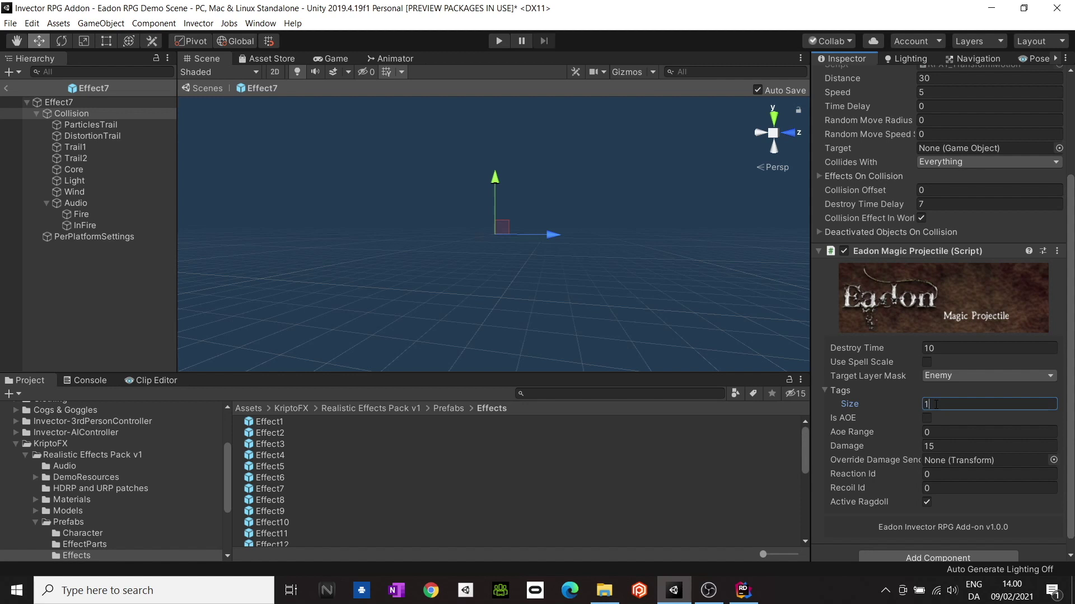
click(935, 404)
text(1)
key(Return)
click(949, 418)
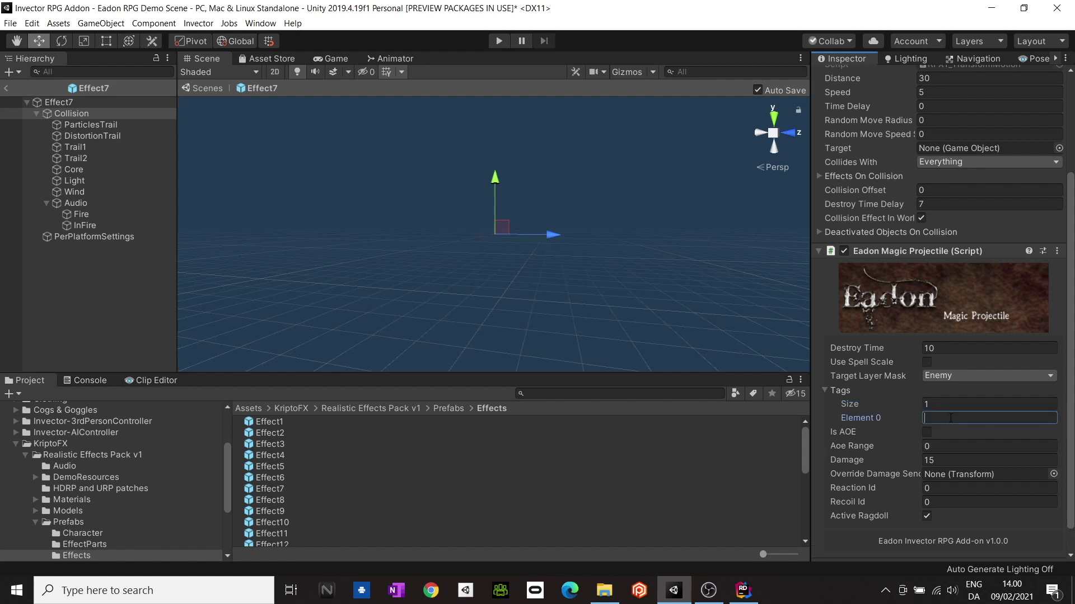
text(Enemy)
key(Return)
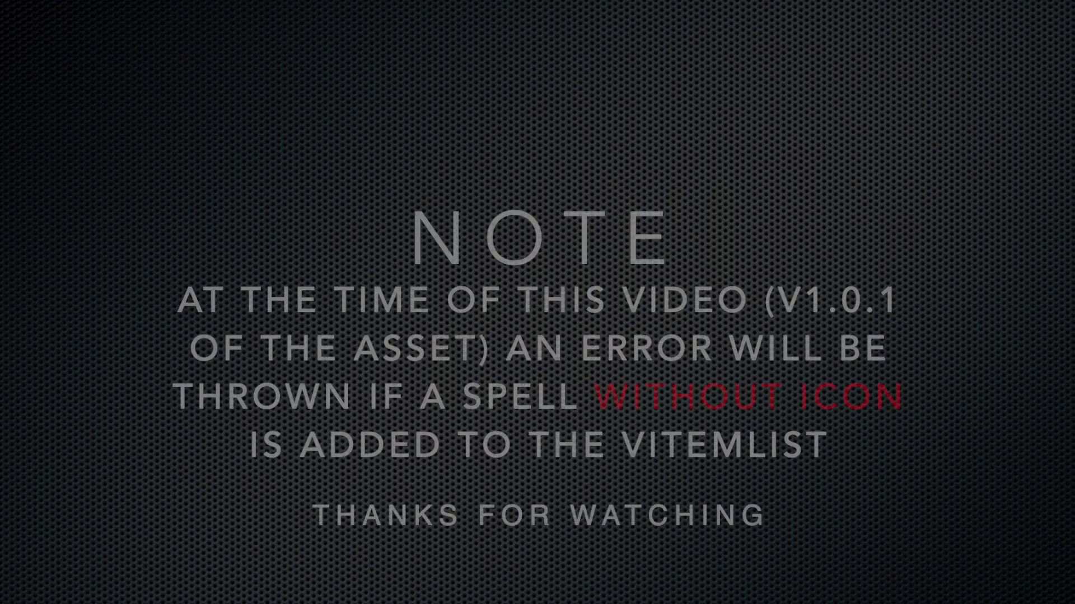